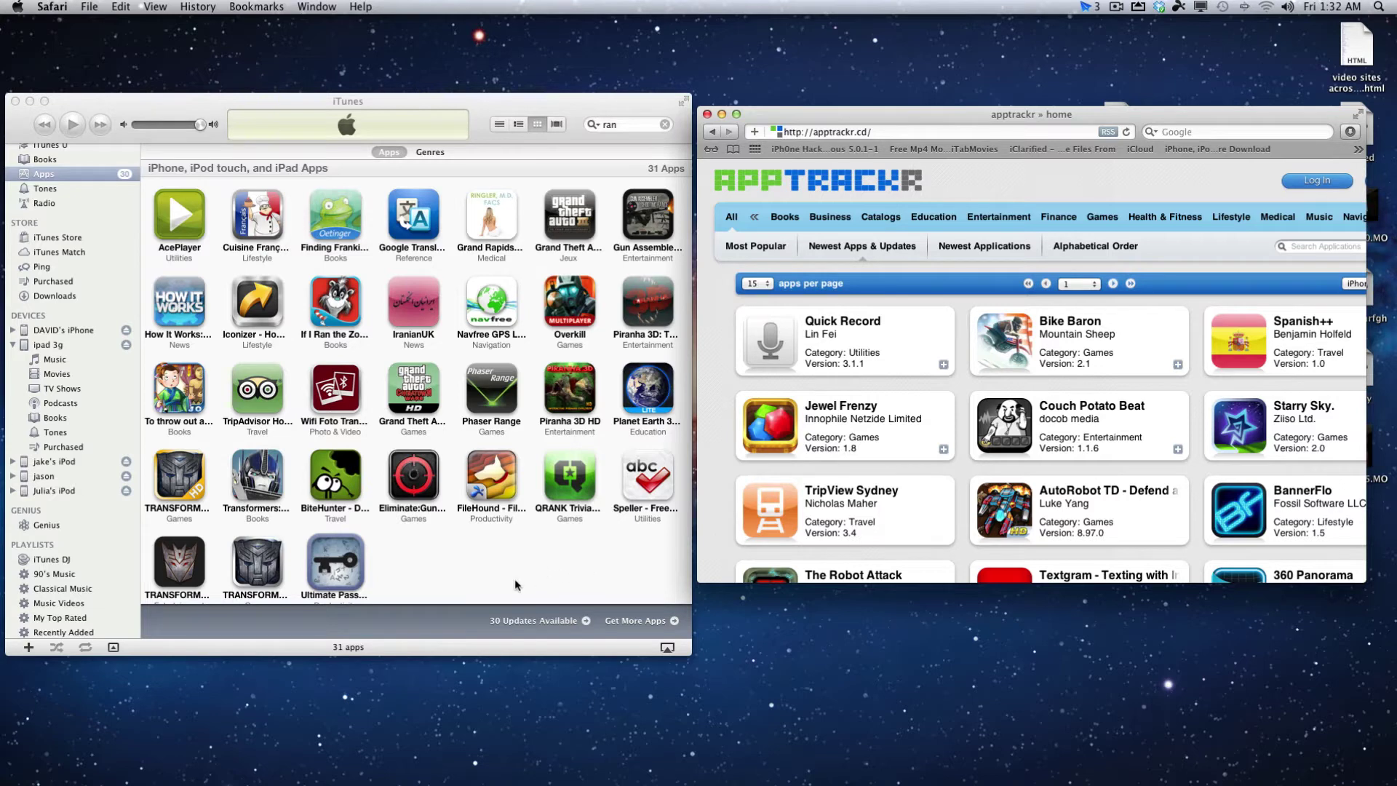
Step: In Finder, open the Mobile Applications folder under Music > iTunes > iTunes Media and look through its IPA files
left_click(442, 564)
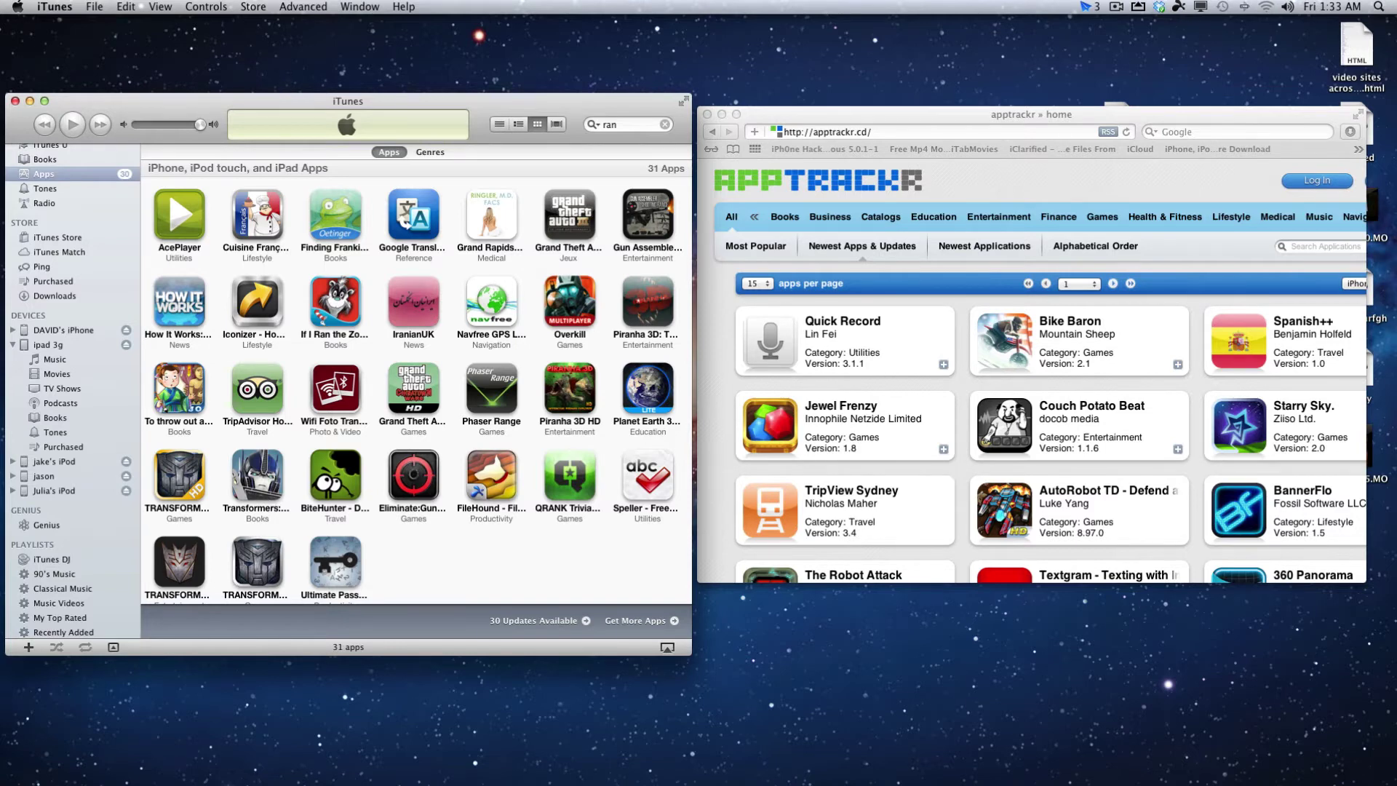
left_click(324, 772)
left_click(320, 683)
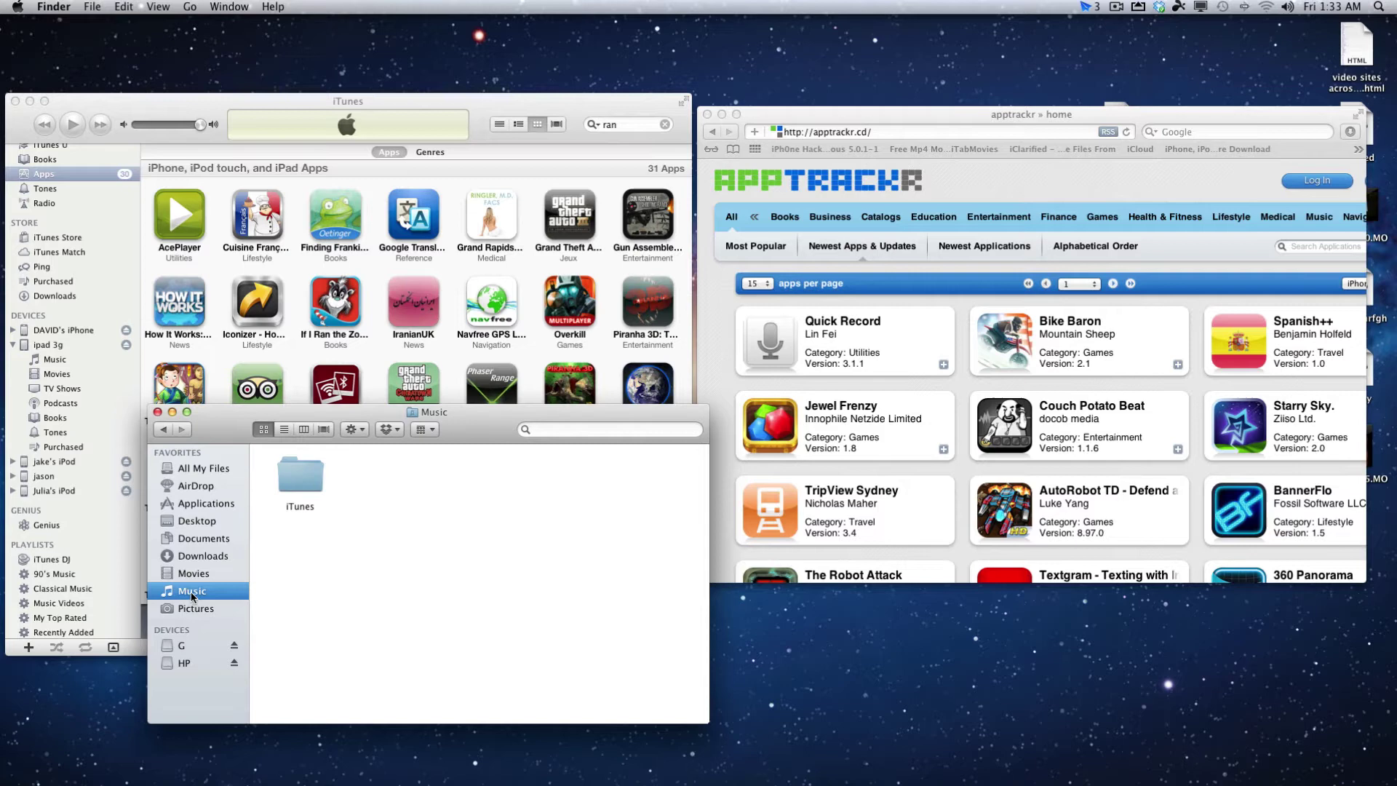
double_click(304, 477)
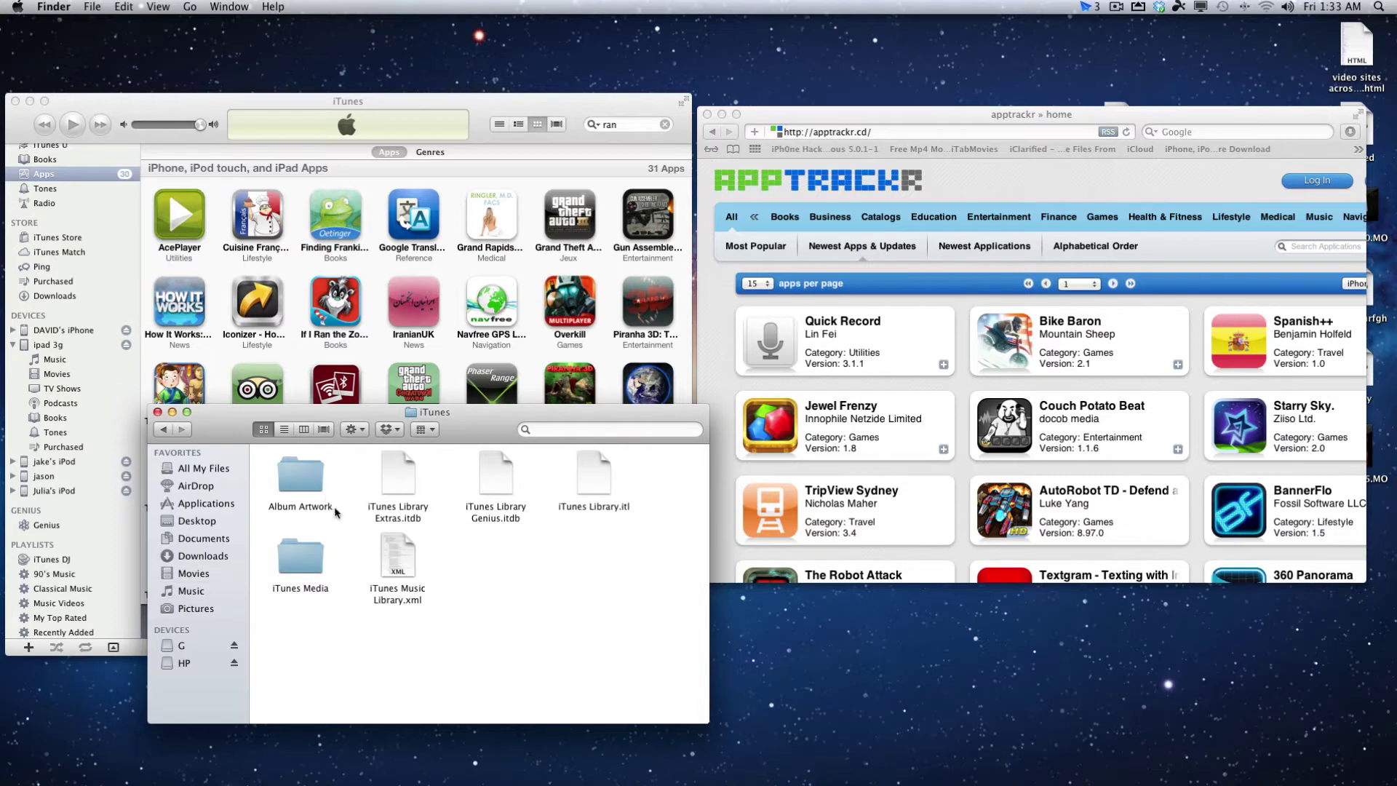
double_click(297, 558)
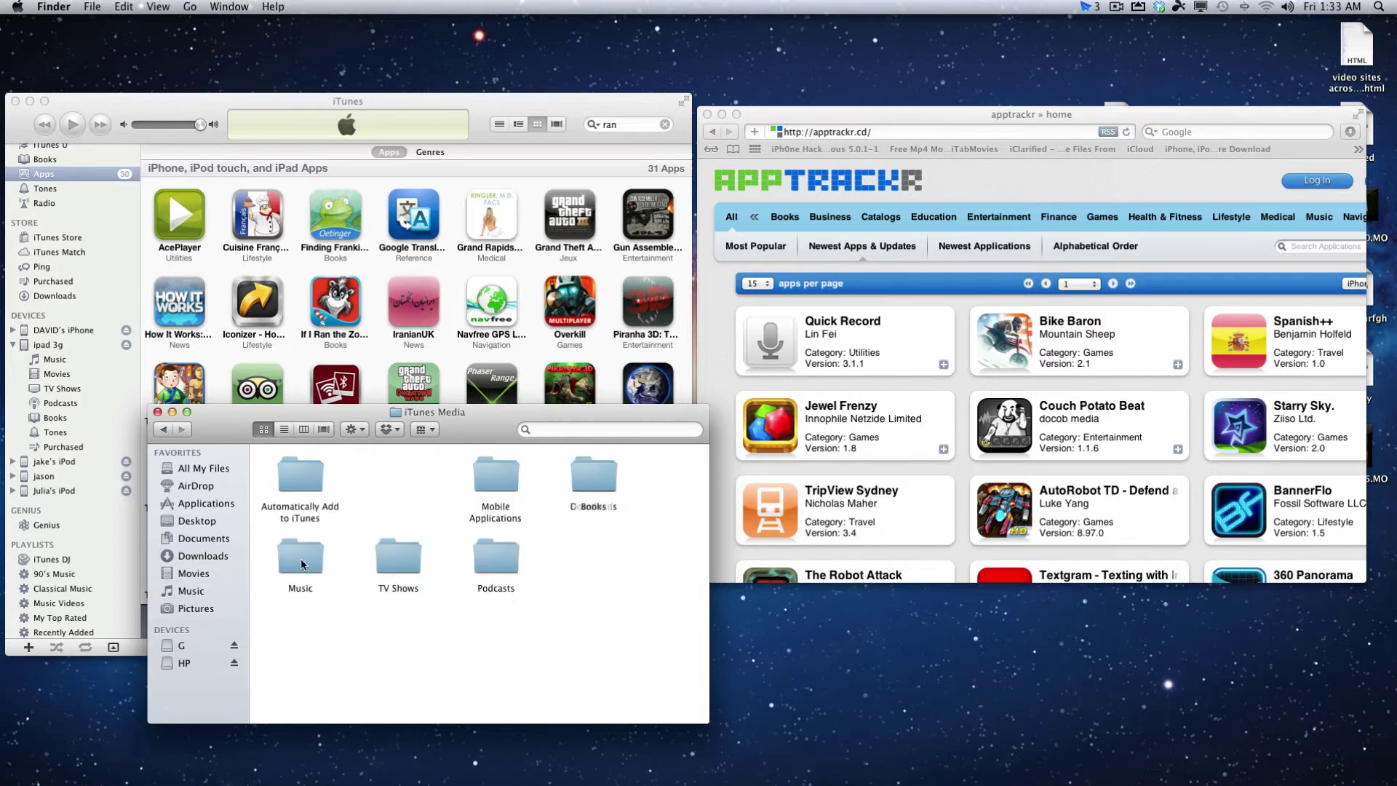
double_click(500, 478)
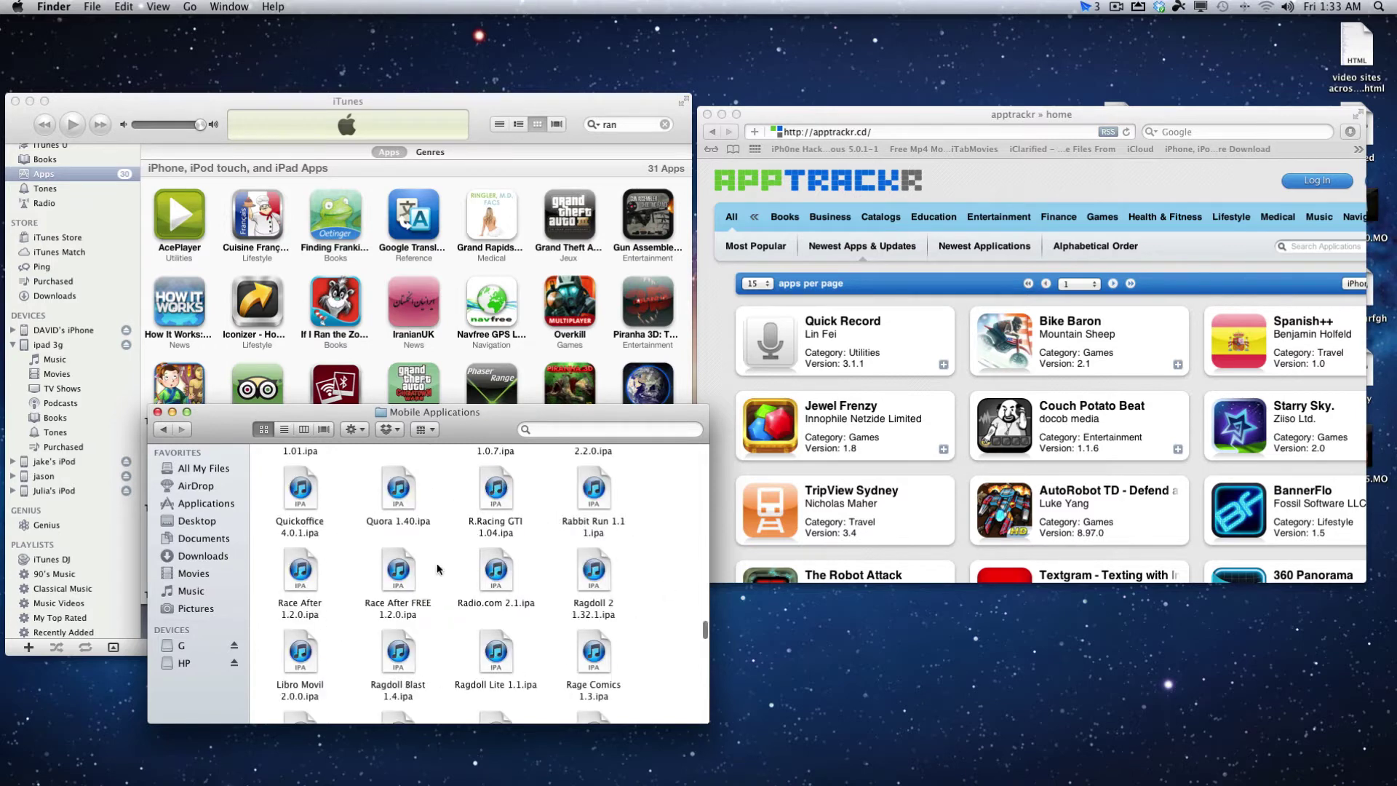
scroll(325, 625, "down", 2)
scroll(324, 627, "down", 5)
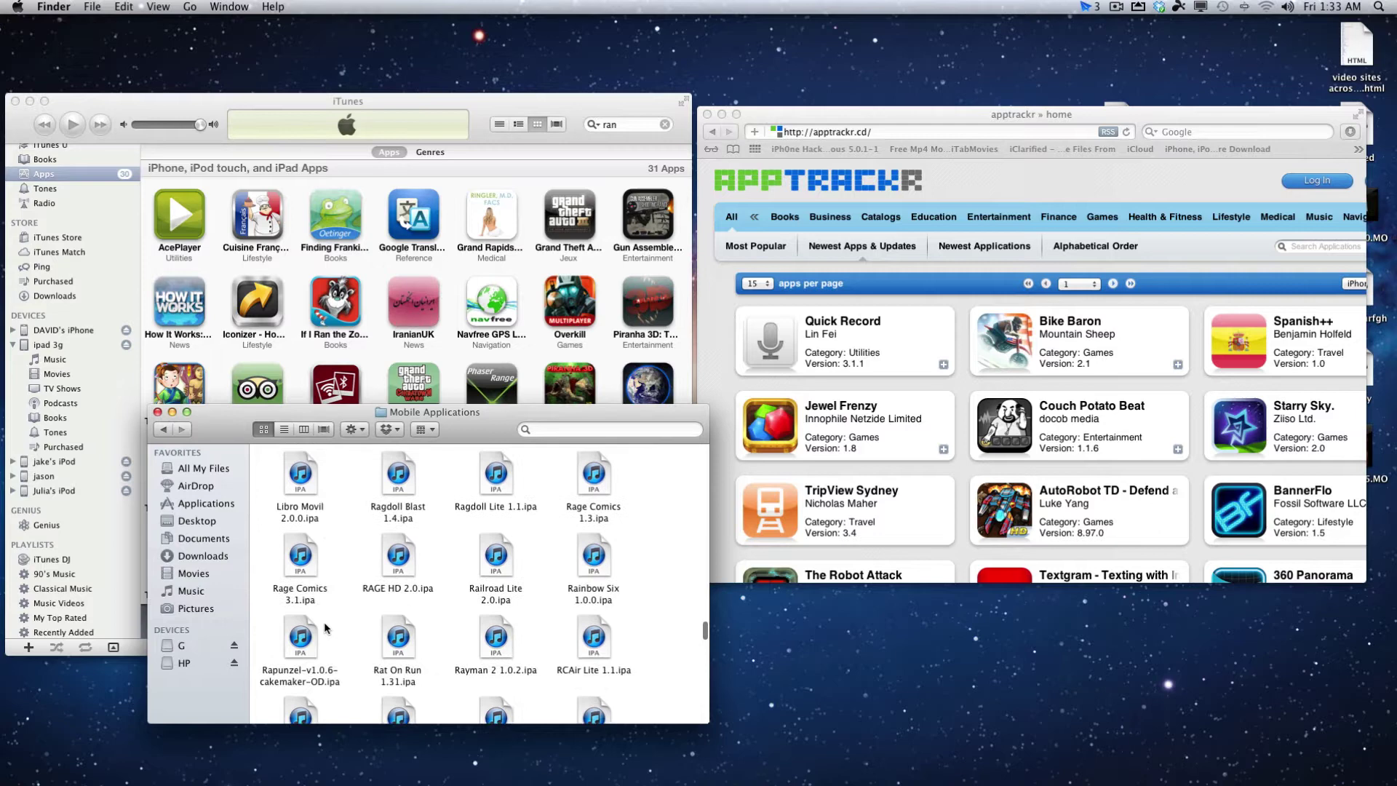
scroll(325, 627, "down", 5)
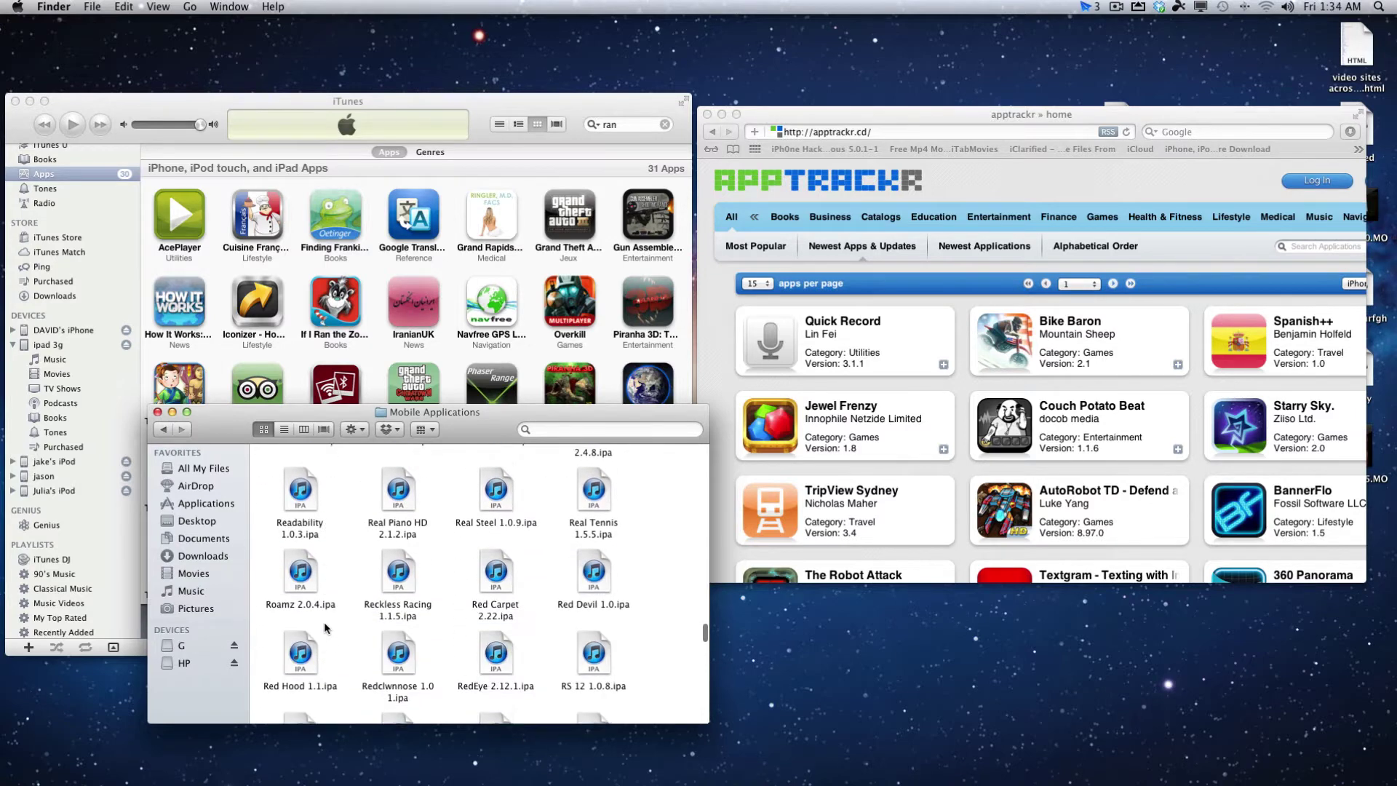
scroll(324, 627, "down", 2)
scroll(324, 627, "up", 5)
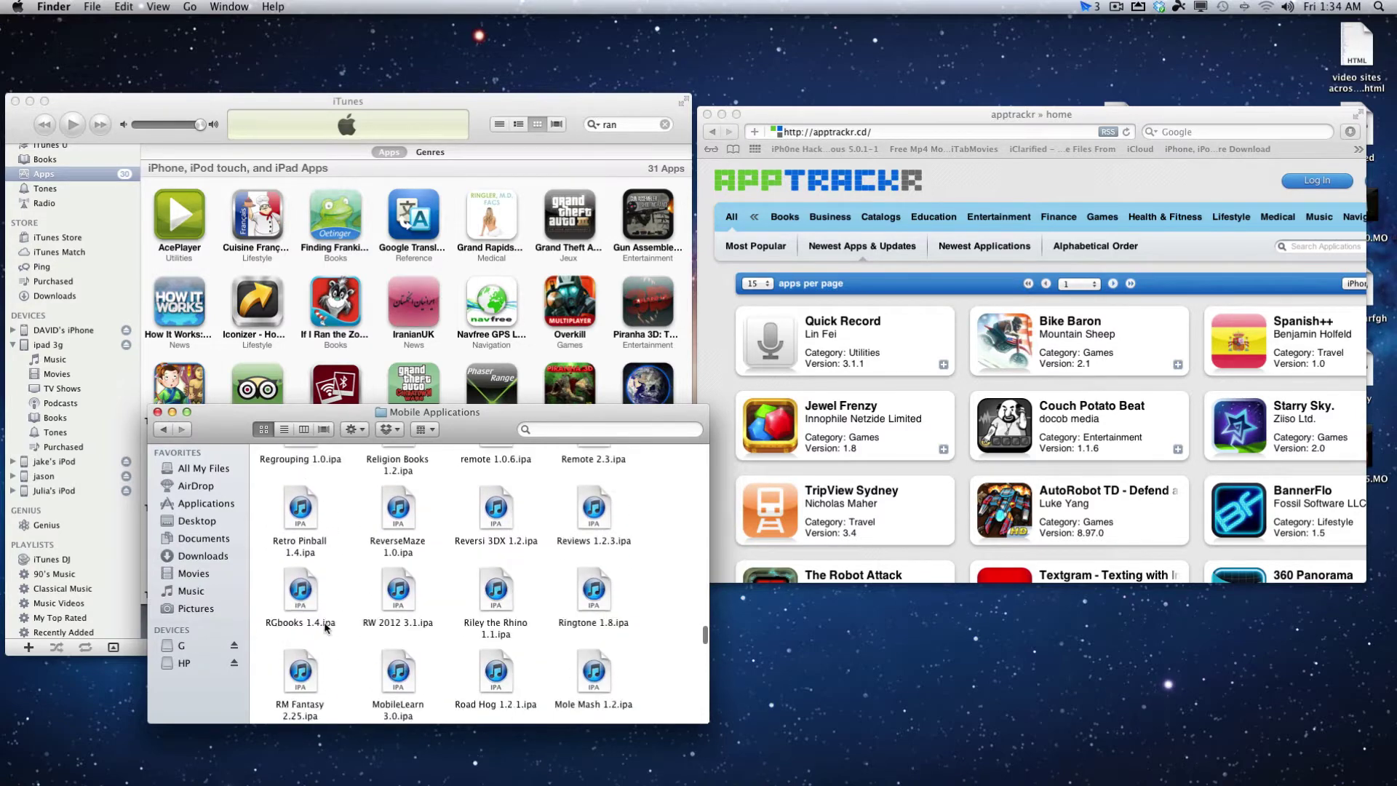
scroll(324, 627, "up", 8)
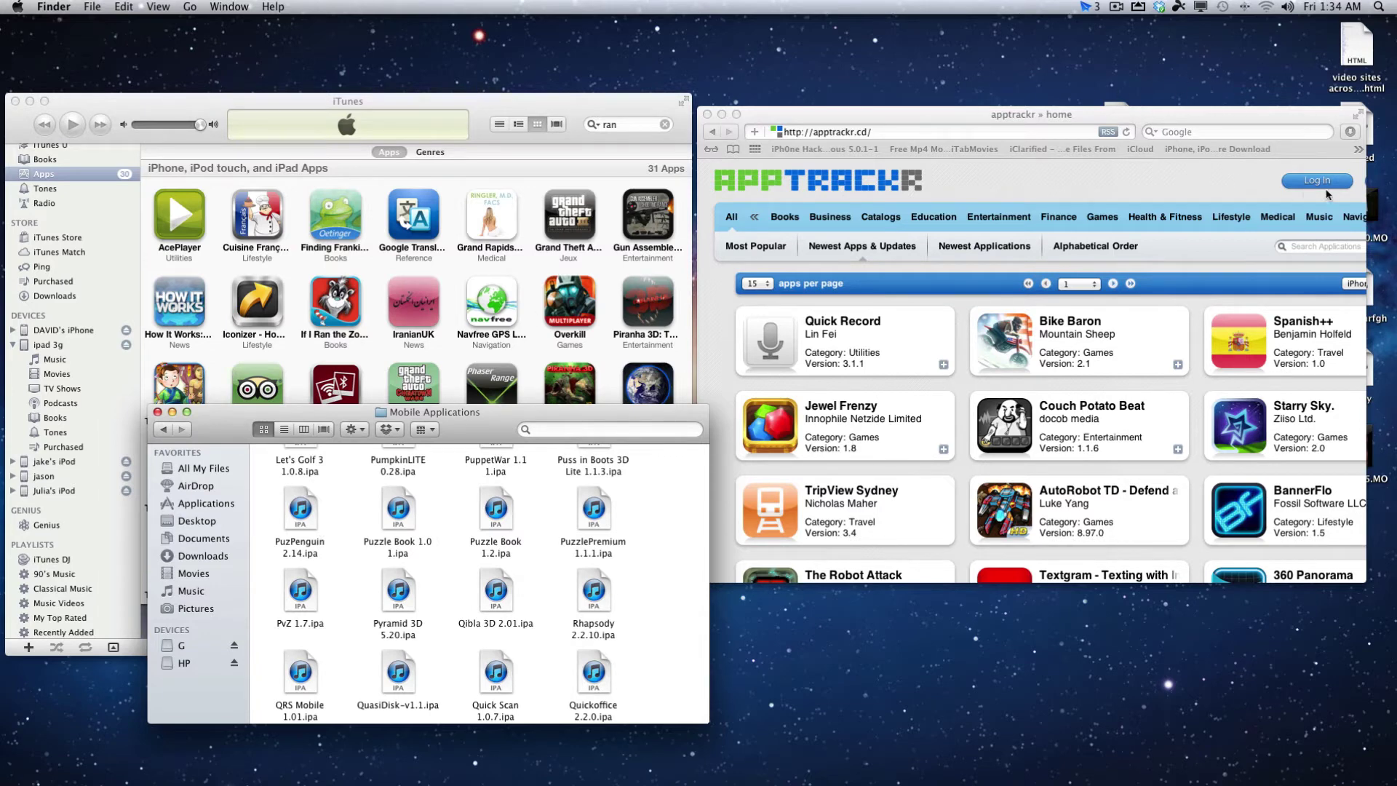
Step: Locate the downloaded Ran The Zoo IPA file from Safari's downloads, move it to the desktop, and close the Downloads window
left_click(1350, 133)
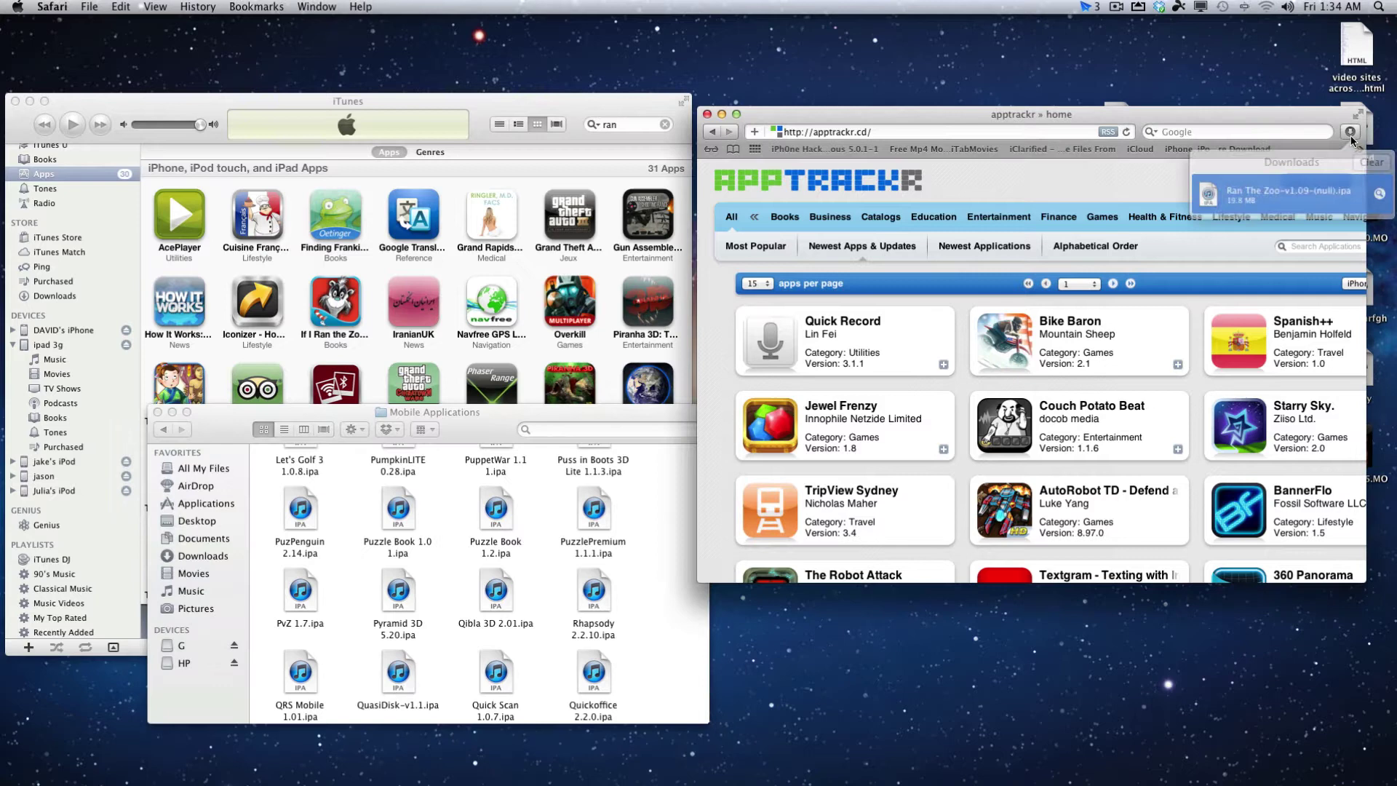
left_click(1377, 190)
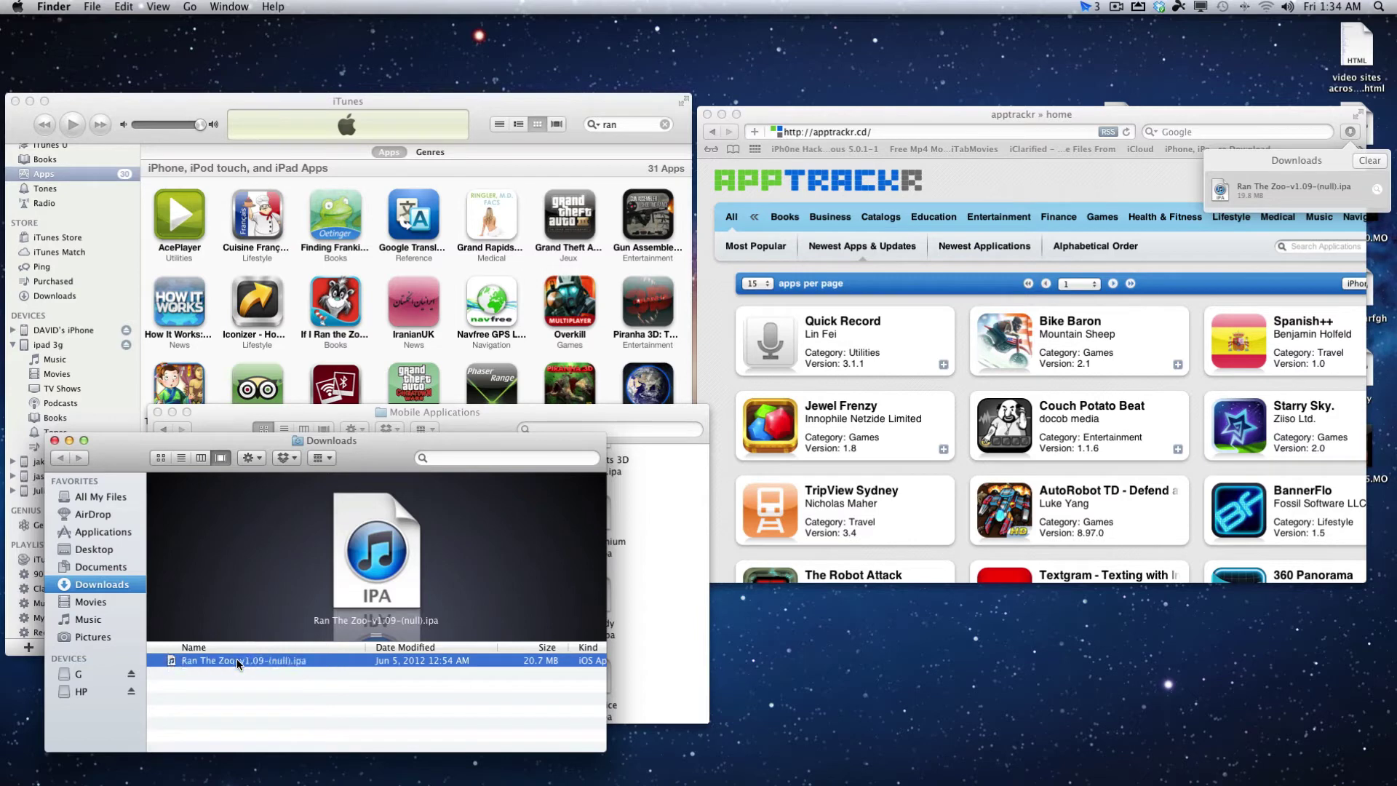
left_click_drag(239, 660, 820, 648)
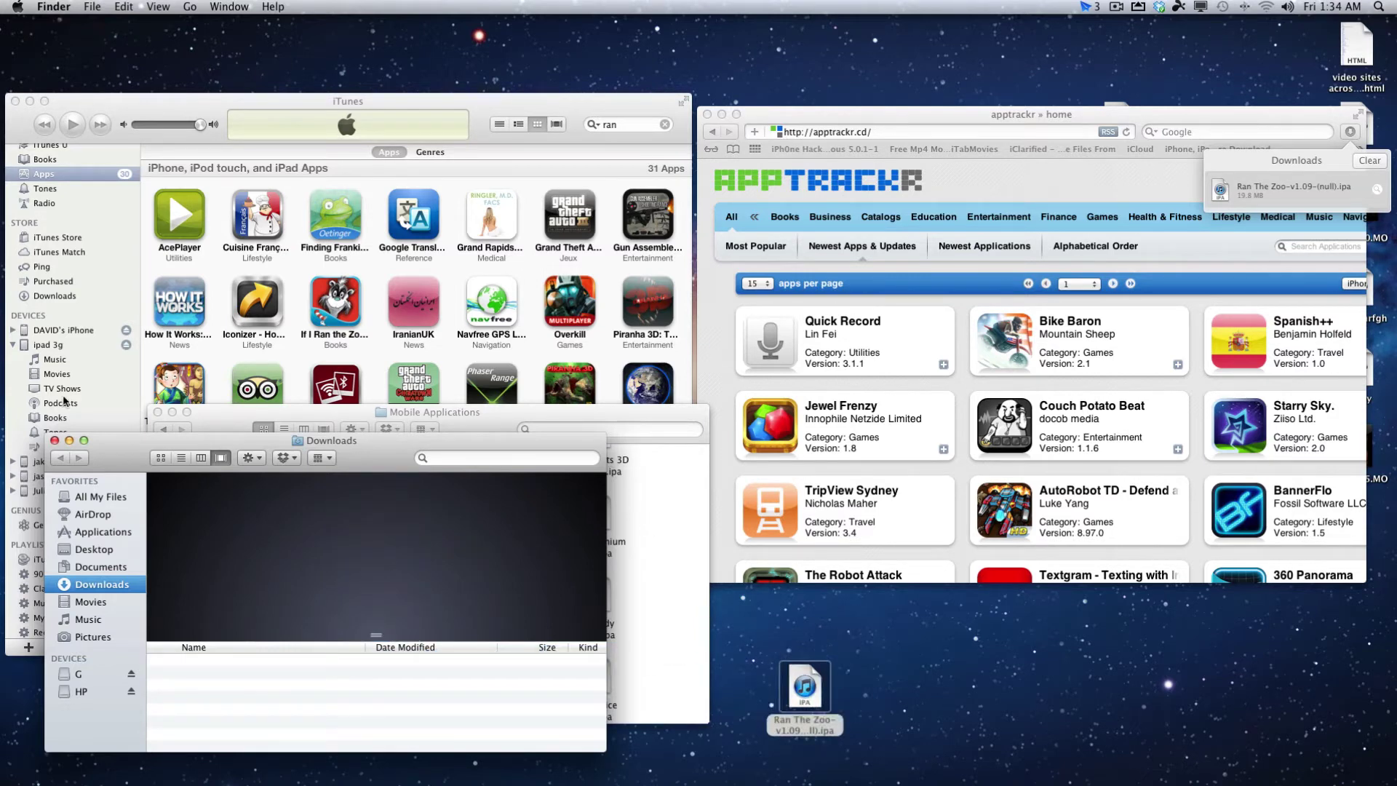
left_click(55, 440)
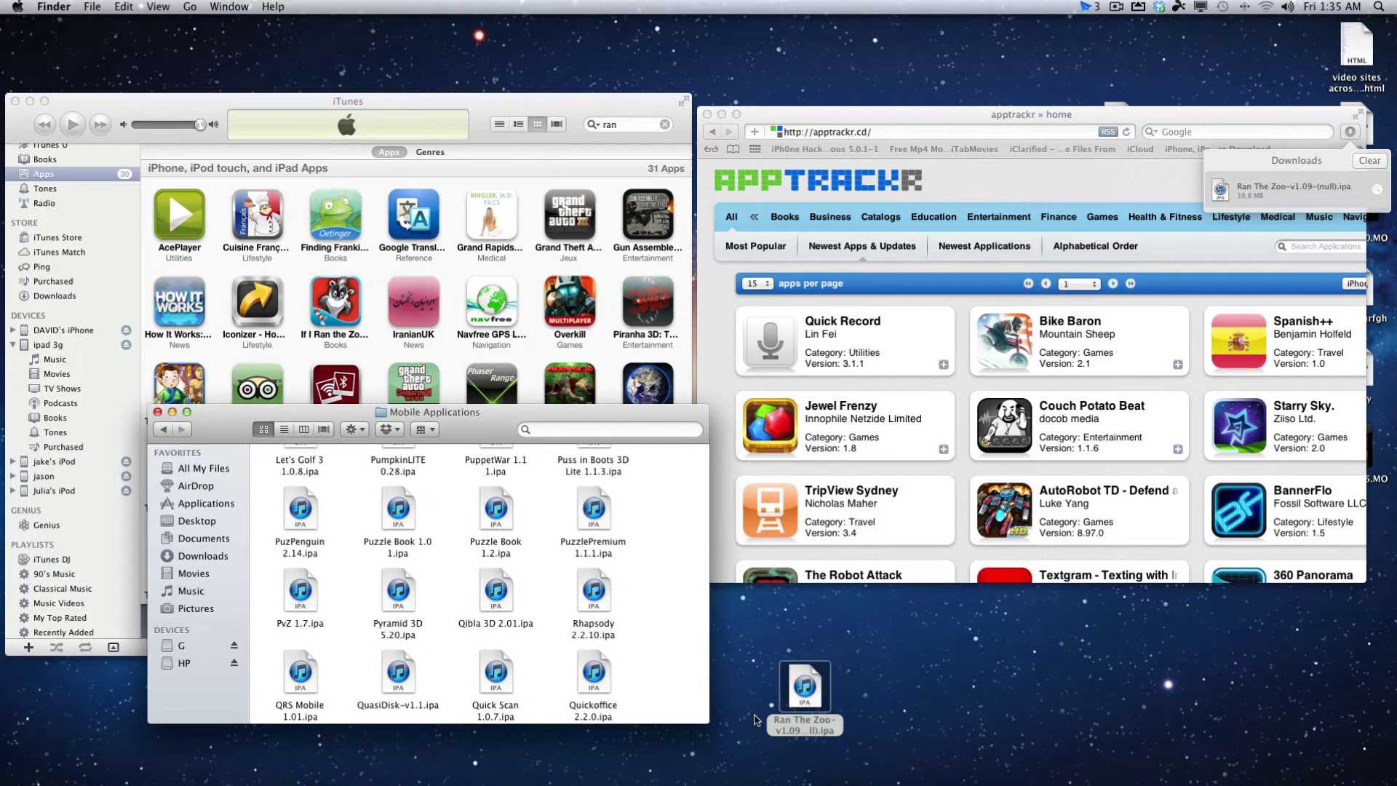
left_click_drag(808, 684, 671, 626)
Step: Review the iTunes advanced preference for copying files to the iTunes Media folder when adding to library, and accept the preferences
left_click(18, 8)
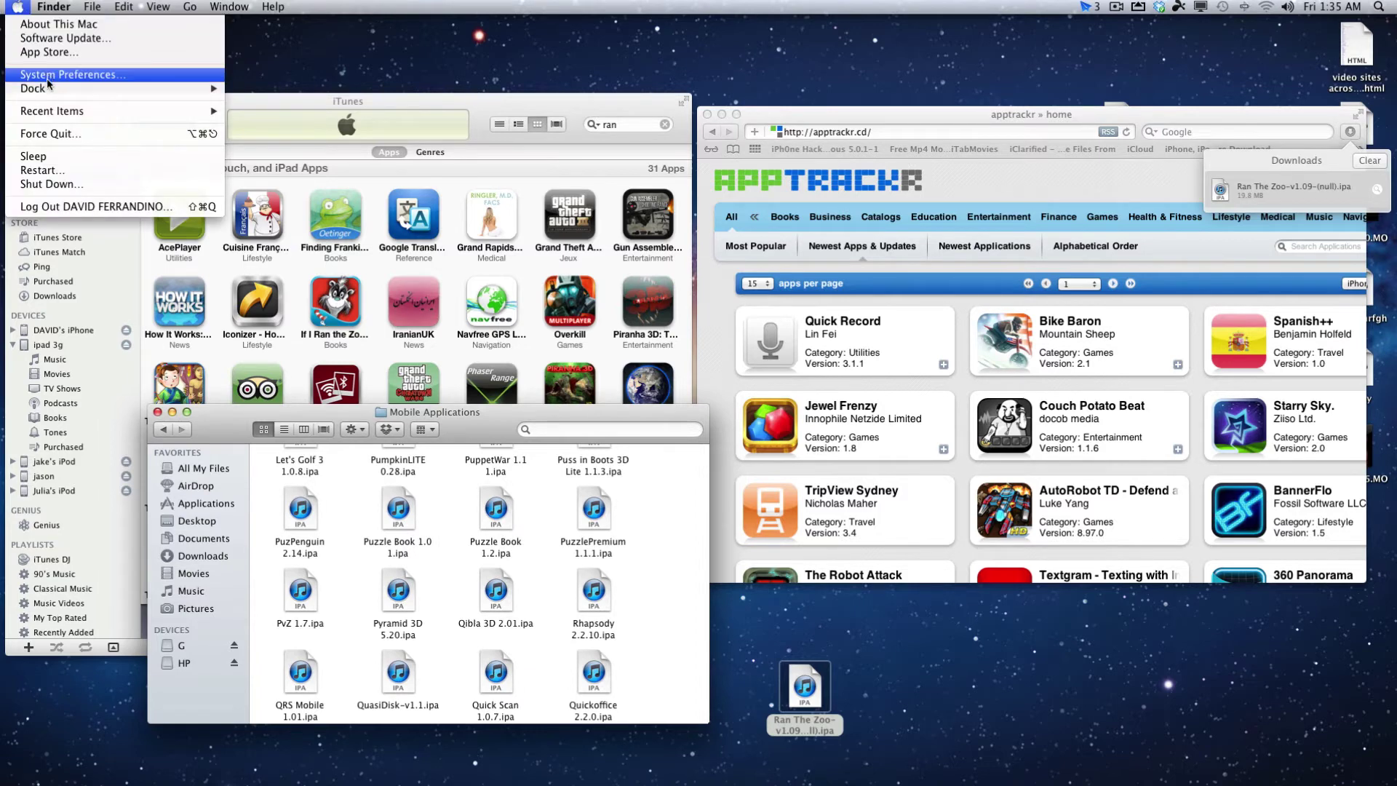
left_click(265, 104)
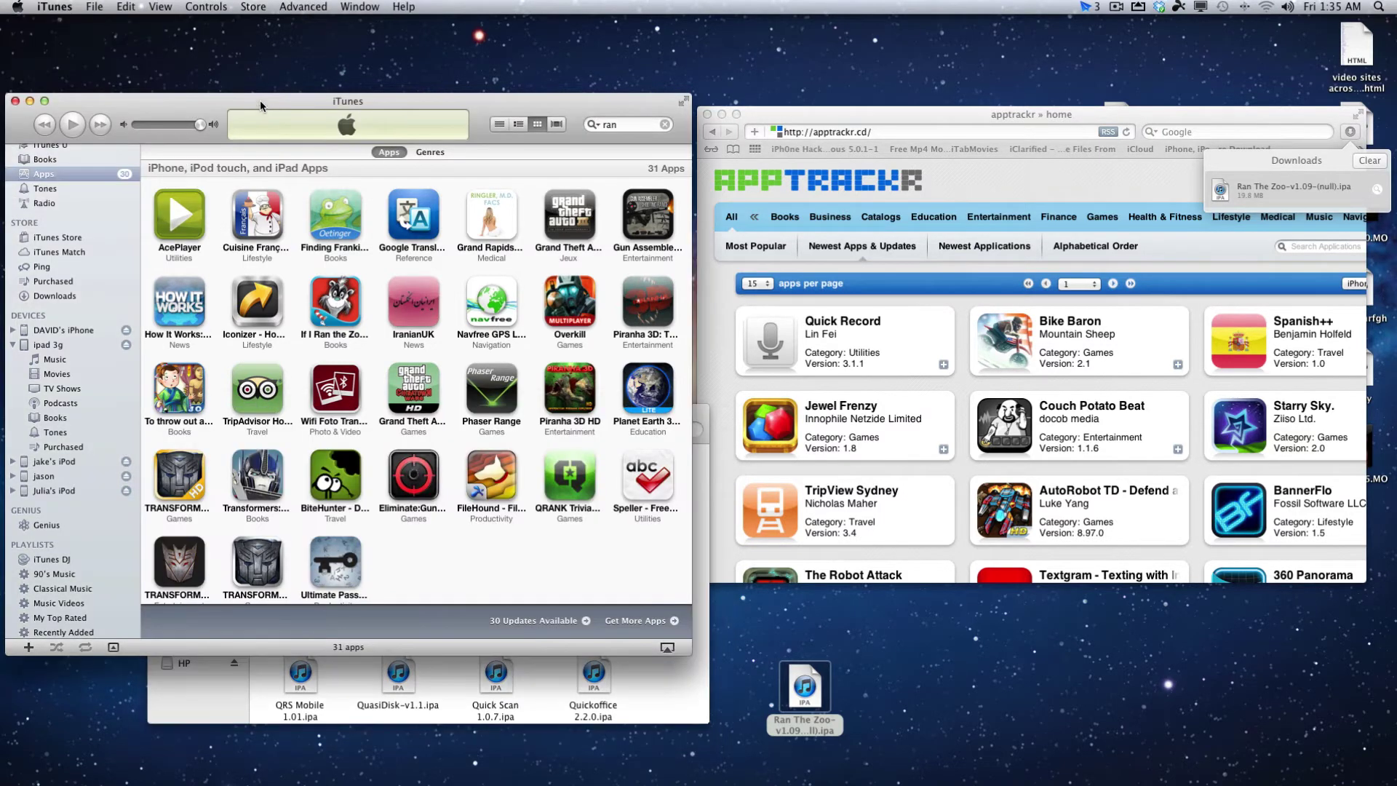
left_click(57, 6)
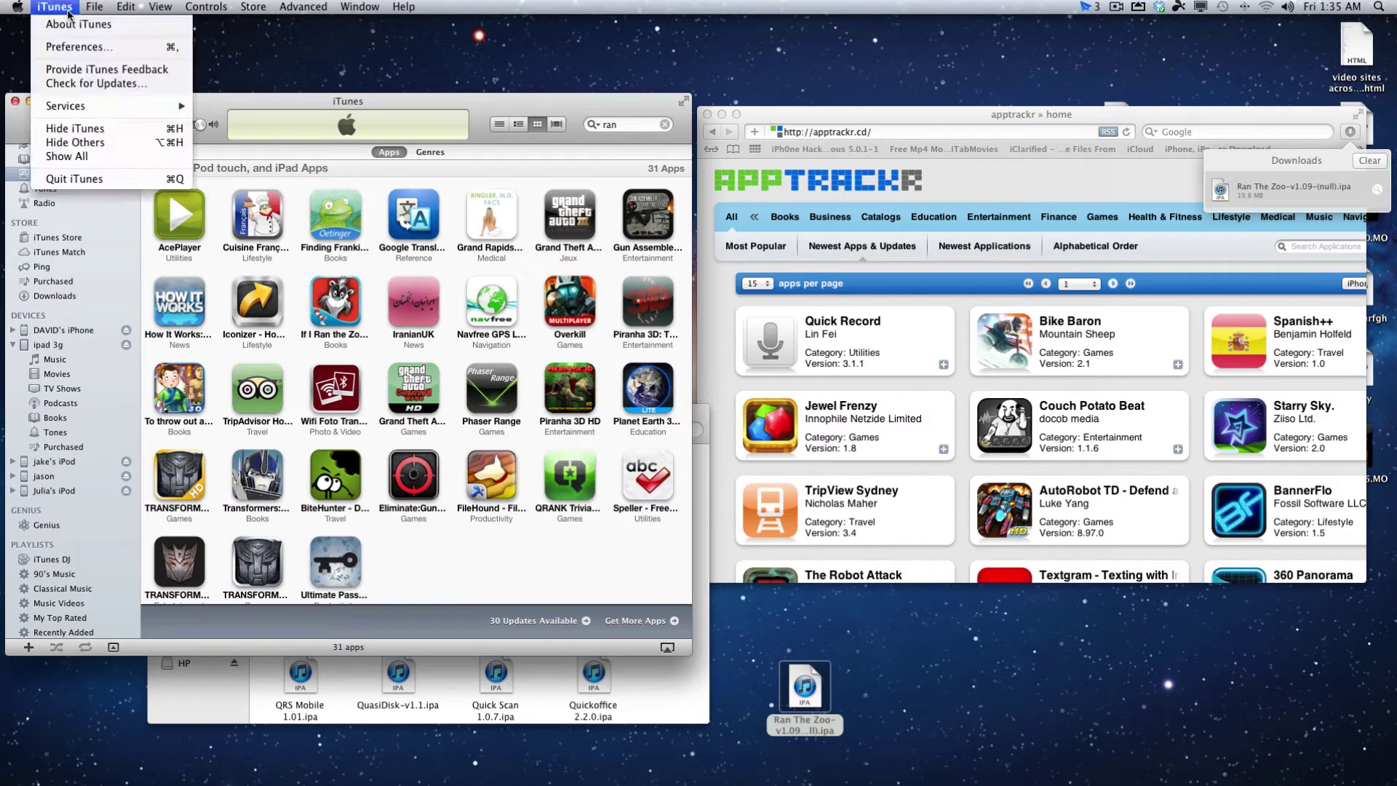
left_click(69, 48)
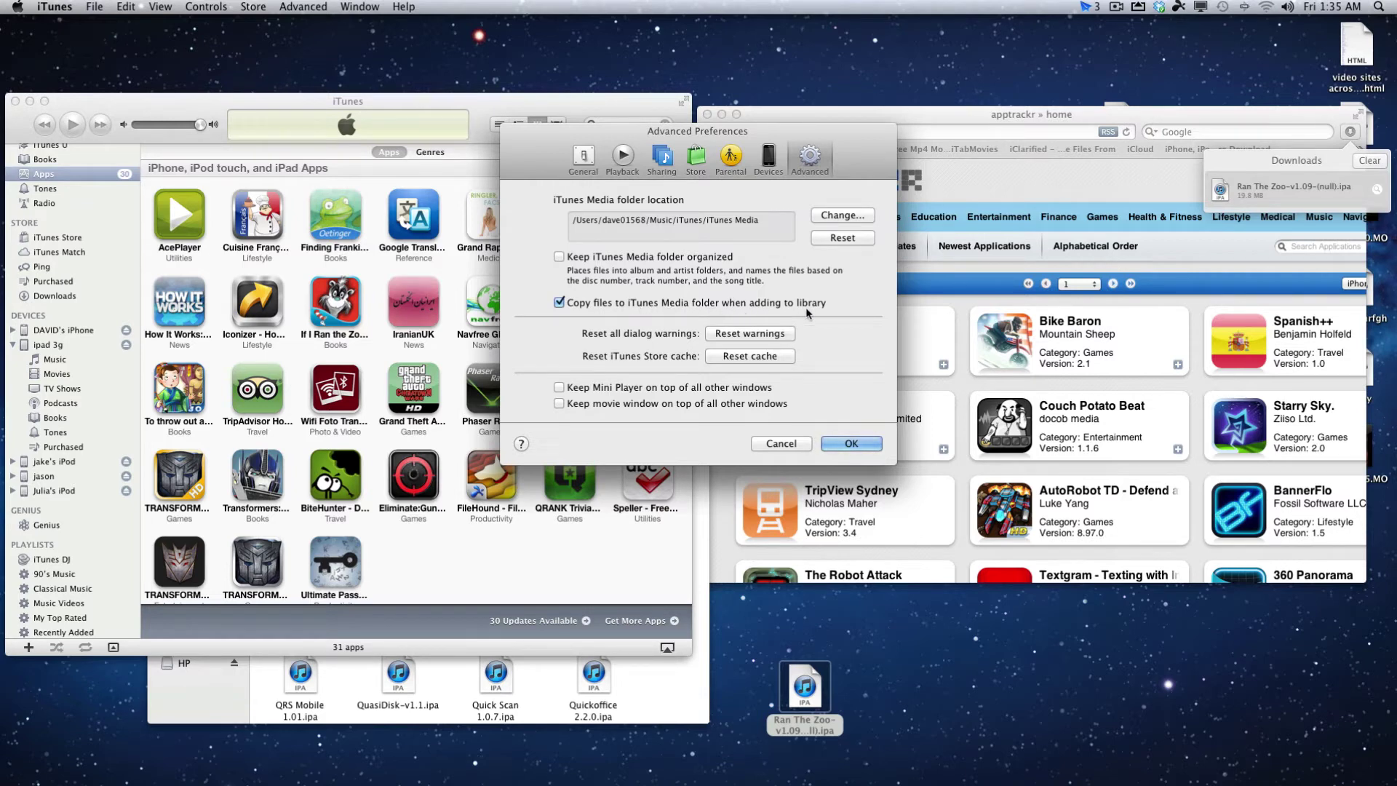
left_click(830, 444)
Step: Add the Ran The Zoo IPA file on the desktop to the iTunes library, replacing the existing copy of the app
left_click(794, 684)
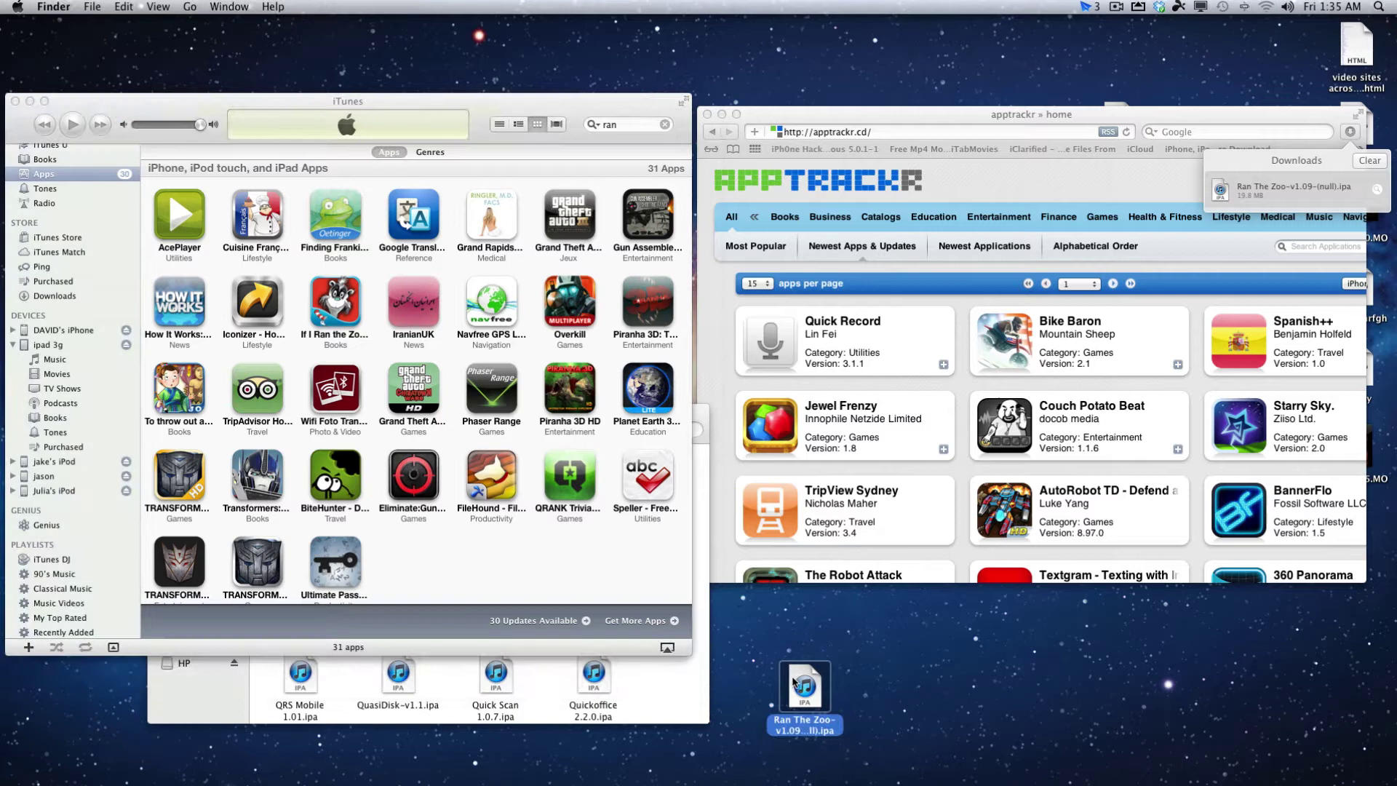
double_click(795, 684)
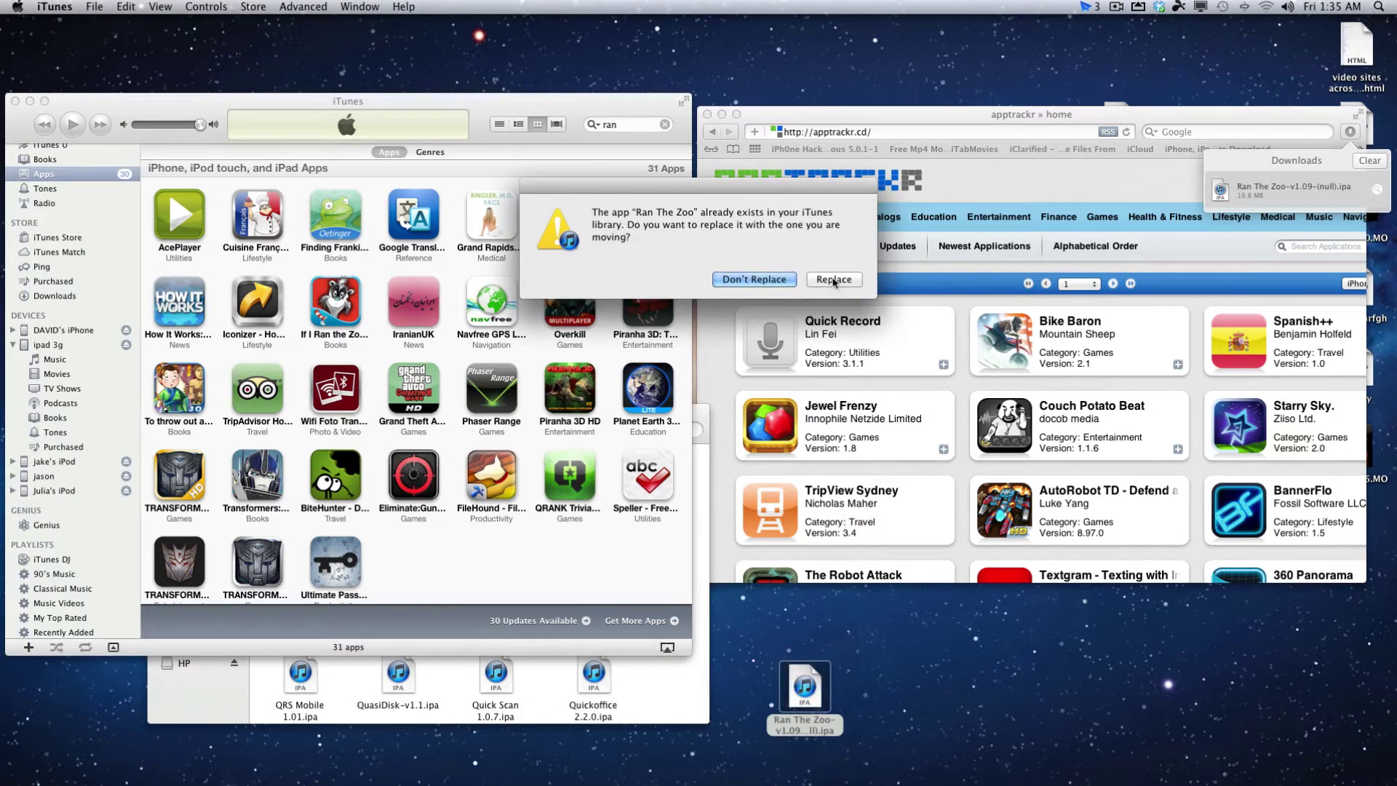
left_click(834, 280)
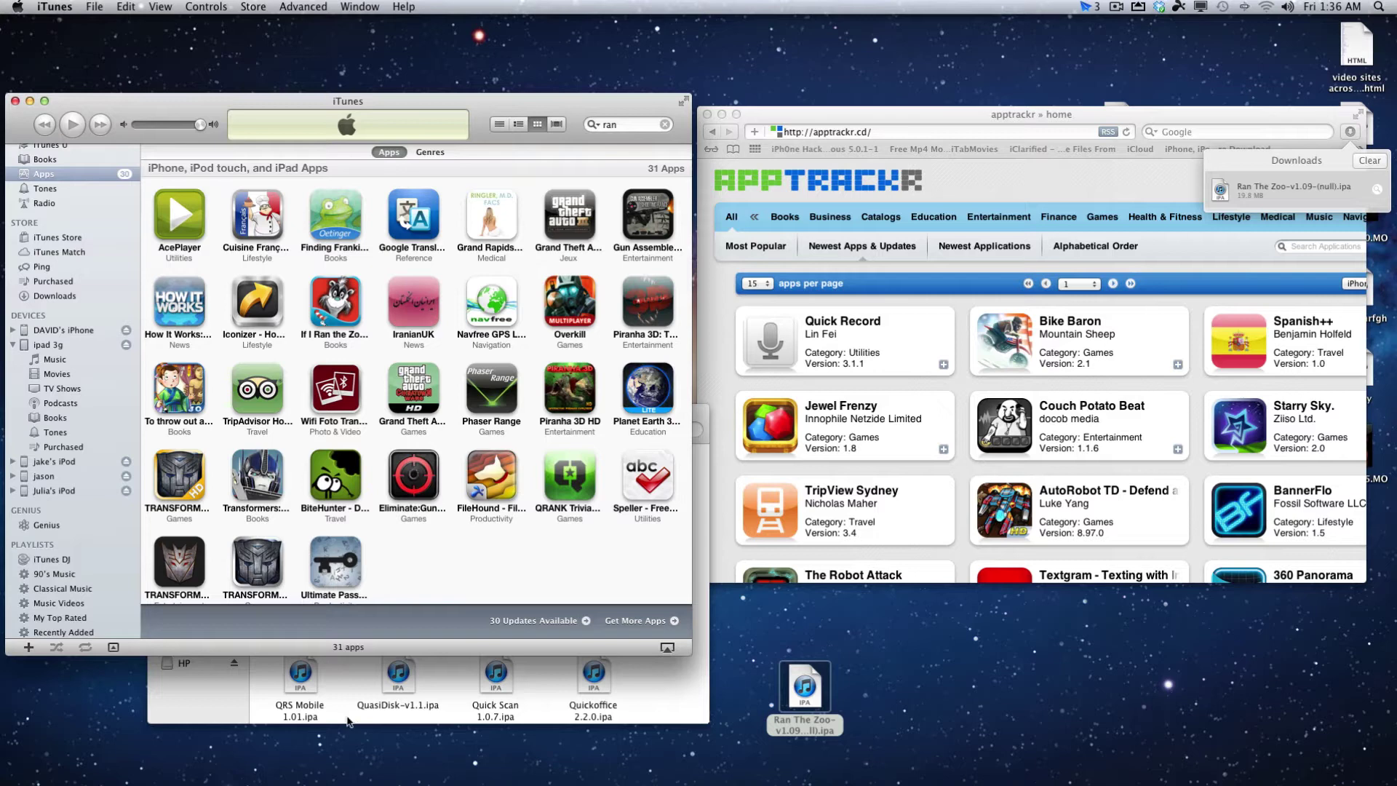
Step: Search the Mobile Applications folder in Finder for "ran t", and close the Finder window
left_click(342, 693)
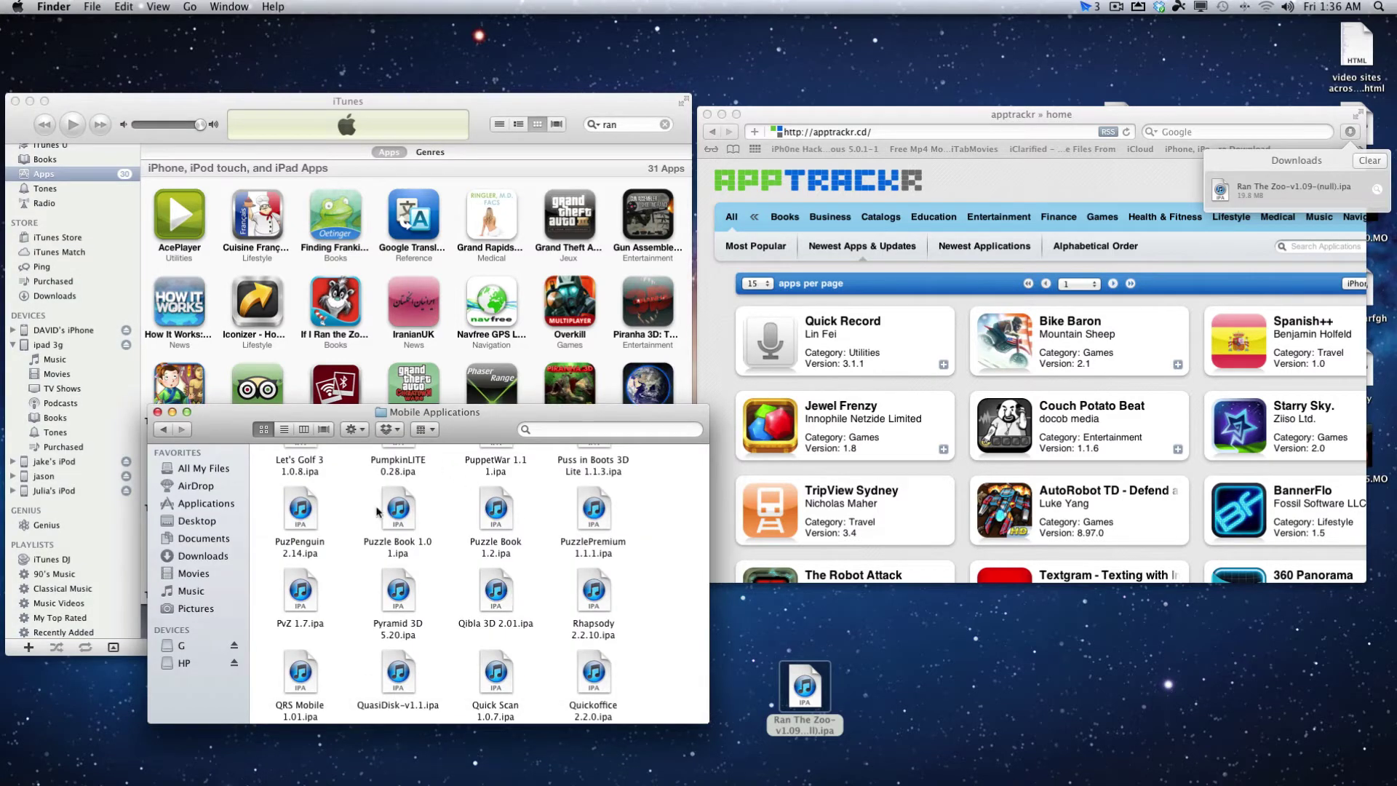
left_click(575, 431)
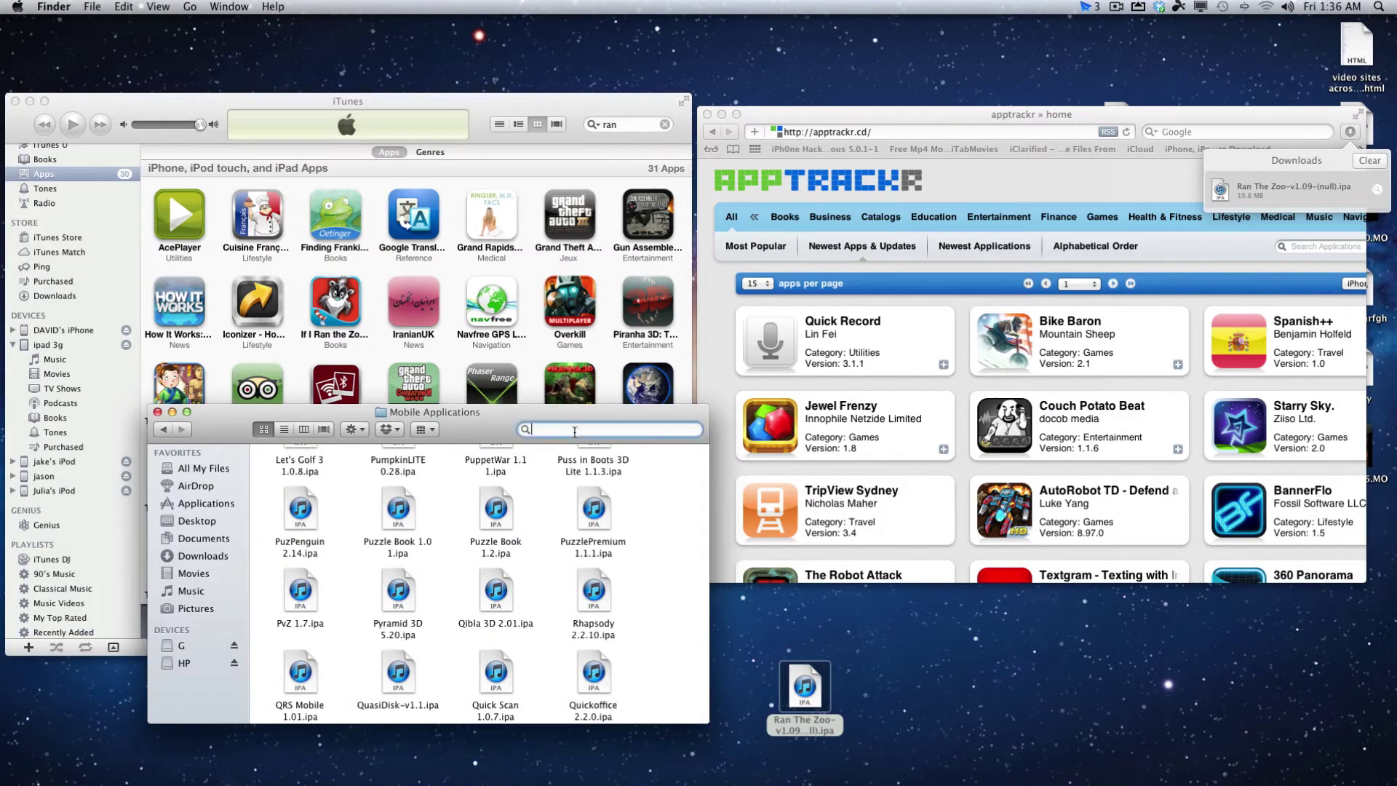
type("ra")
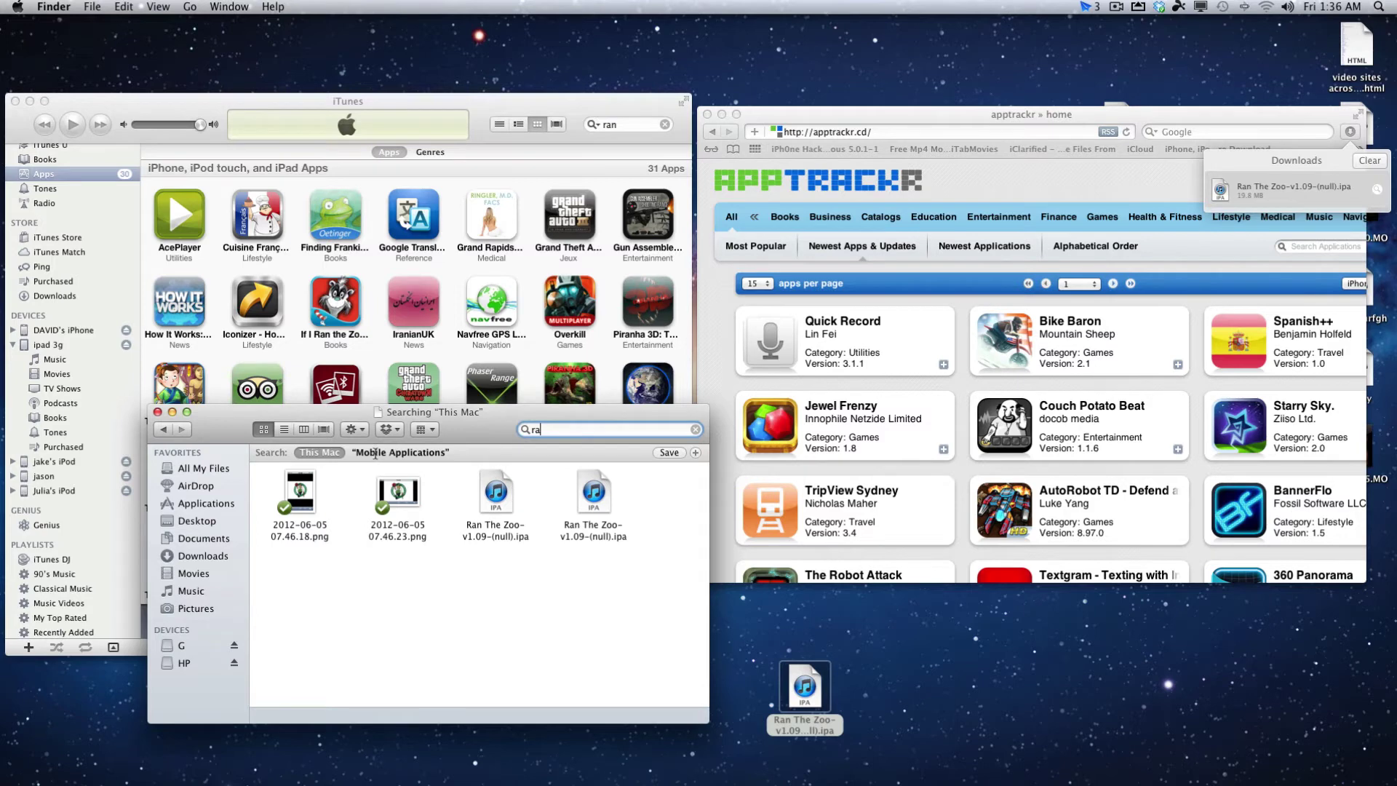
left_click(399, 453)
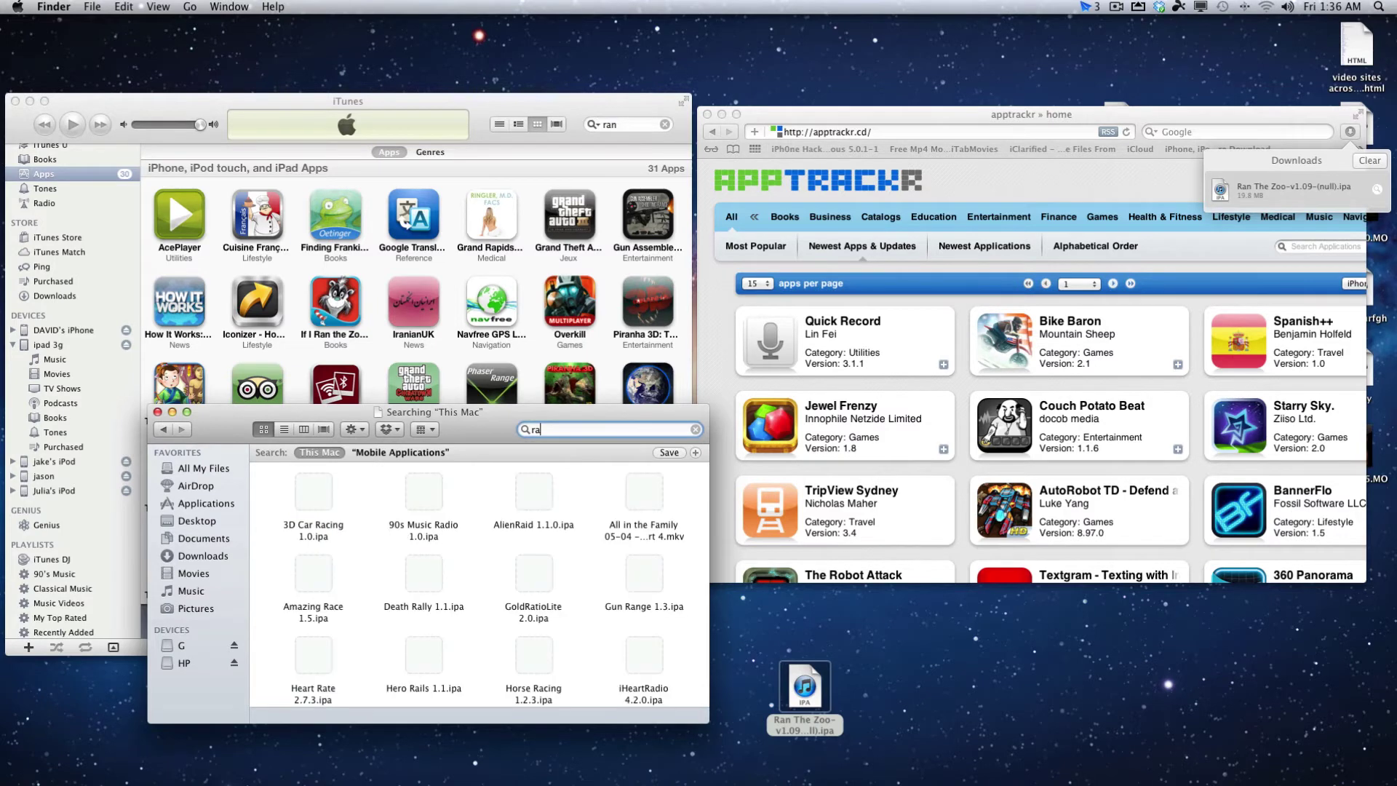
type("n")
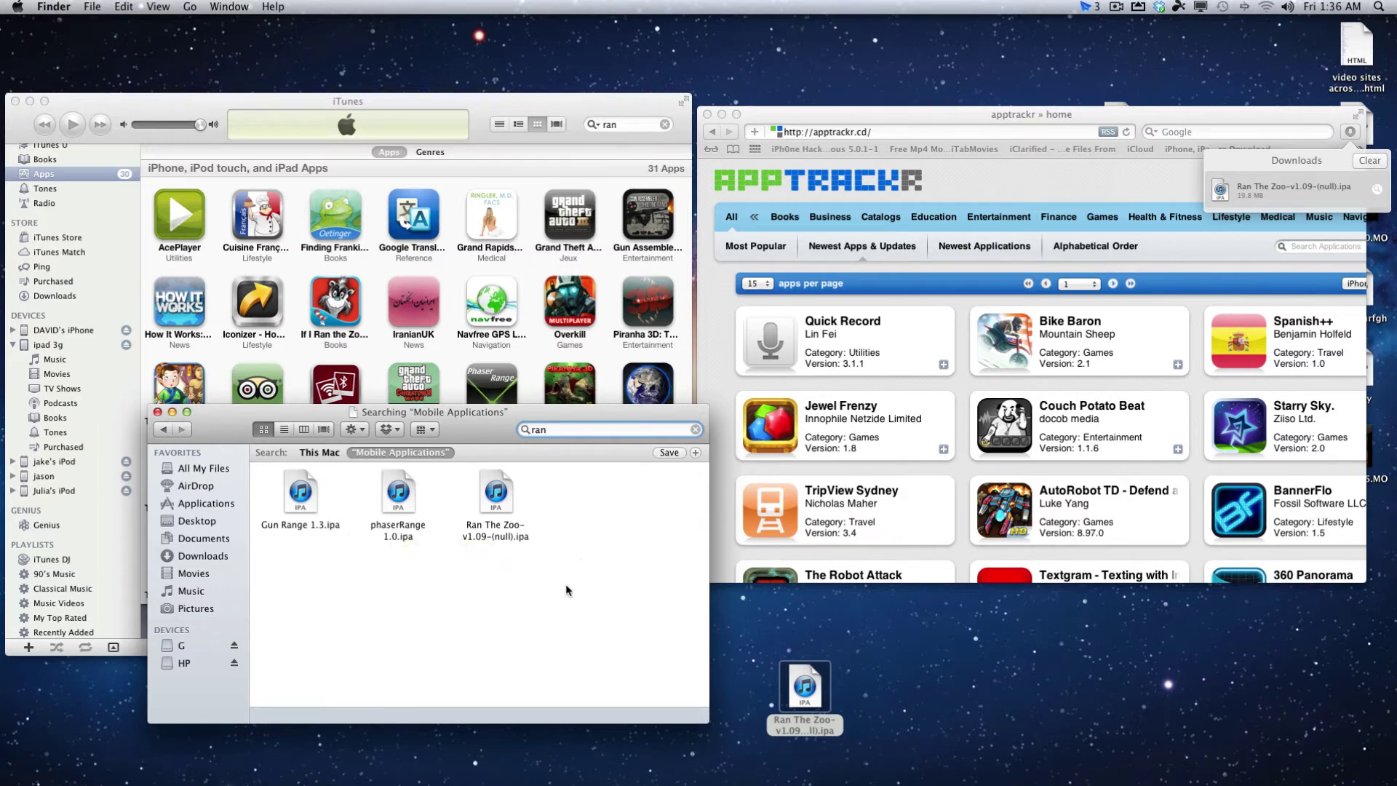
type("to")
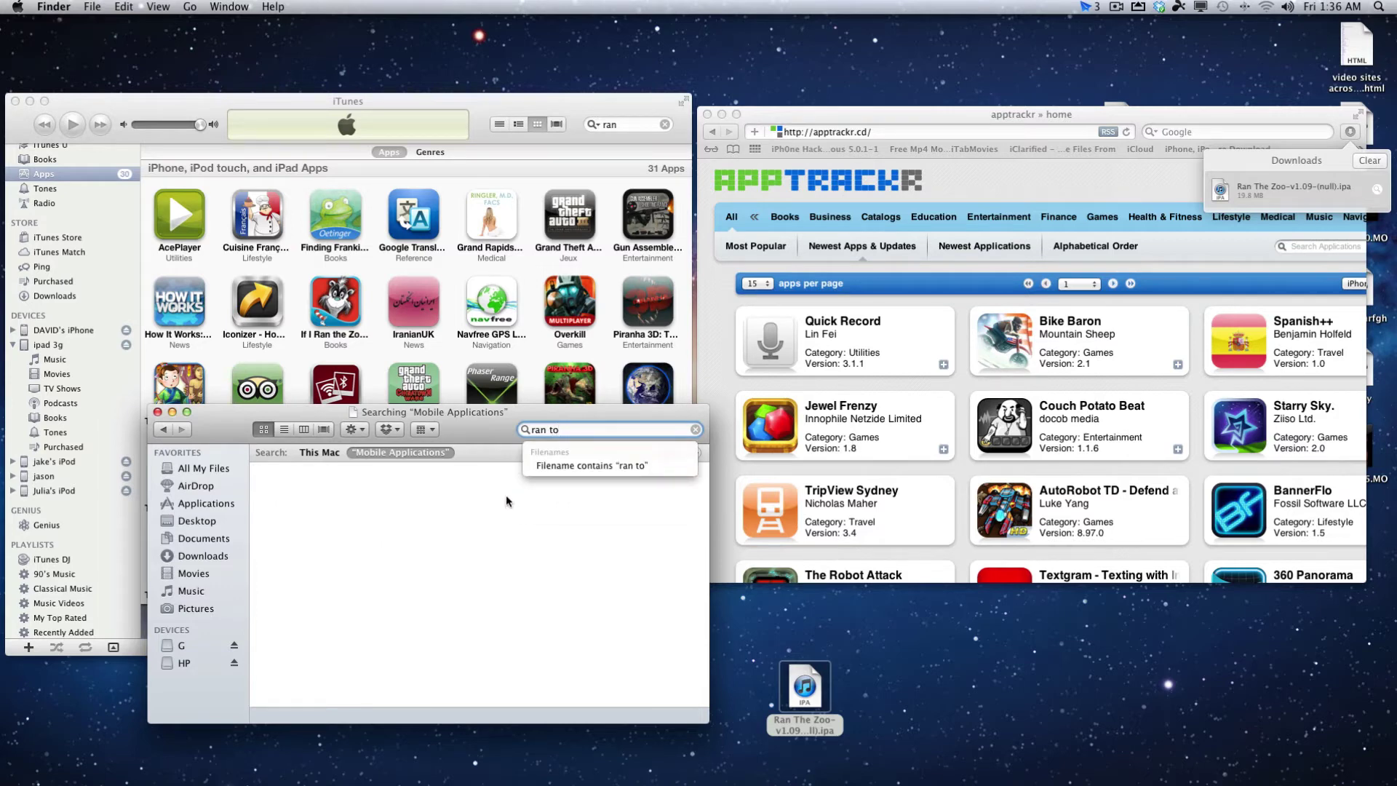
key("BackSpace")
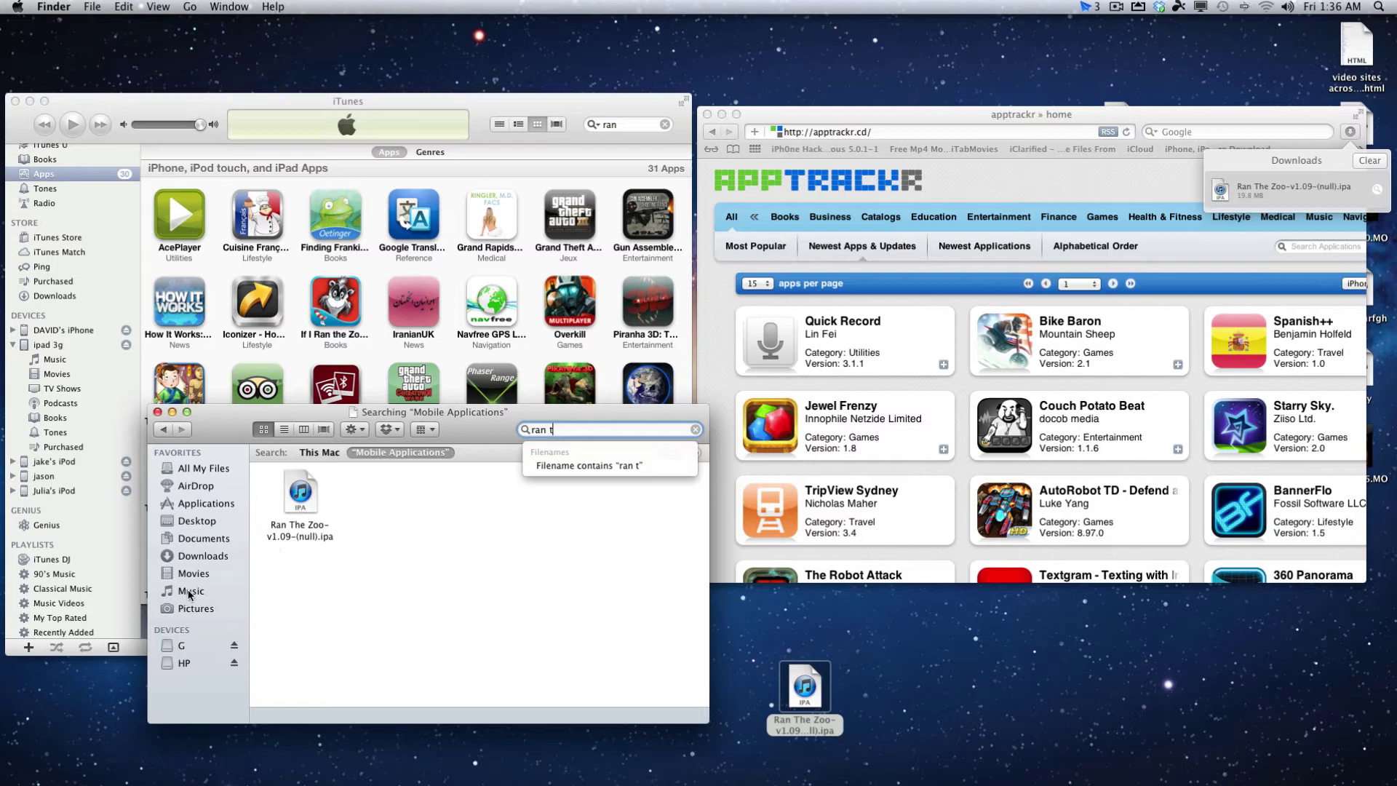
left_click(374, 596)
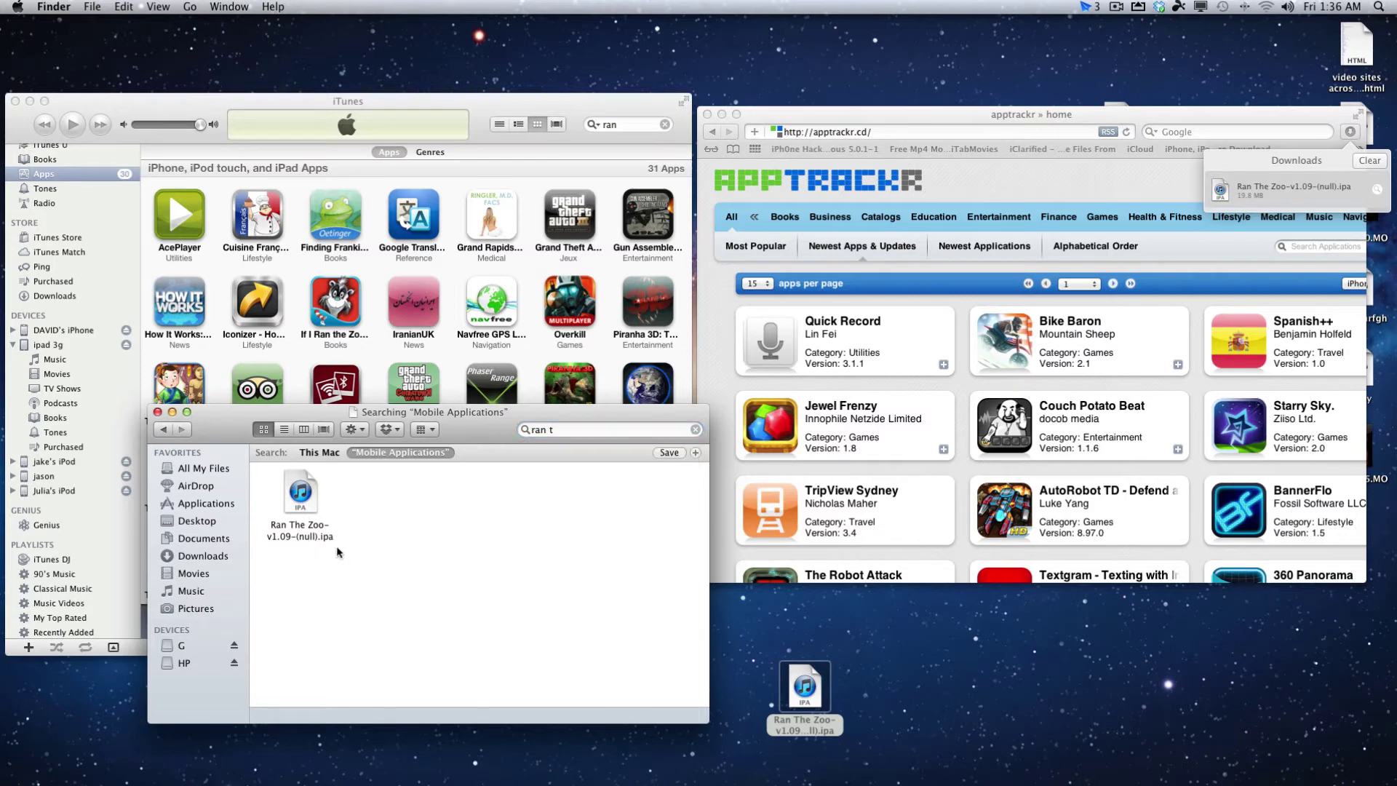
left_click(157, 412)
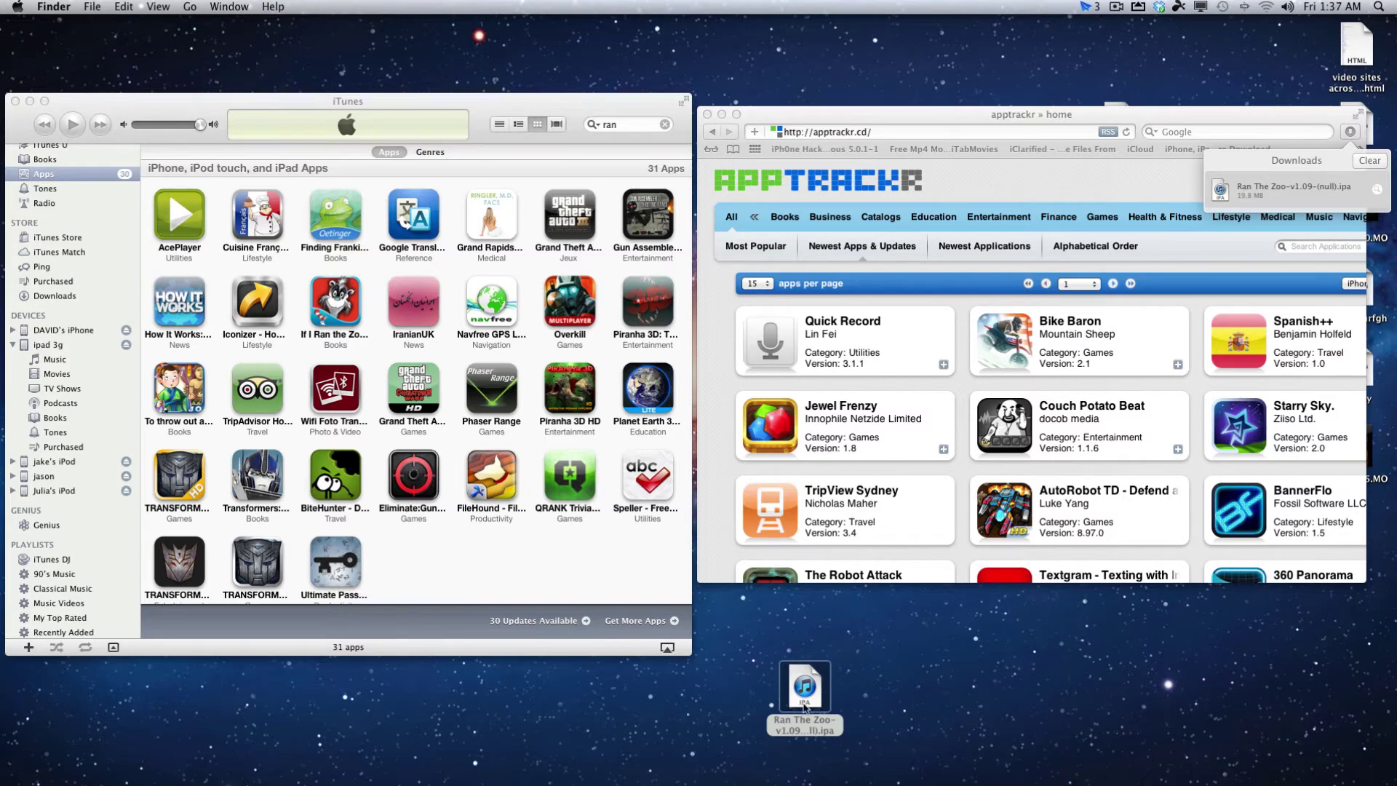
Step: Open the list of available app updates in iTunes and look through the free updates
left_click(585, 620)
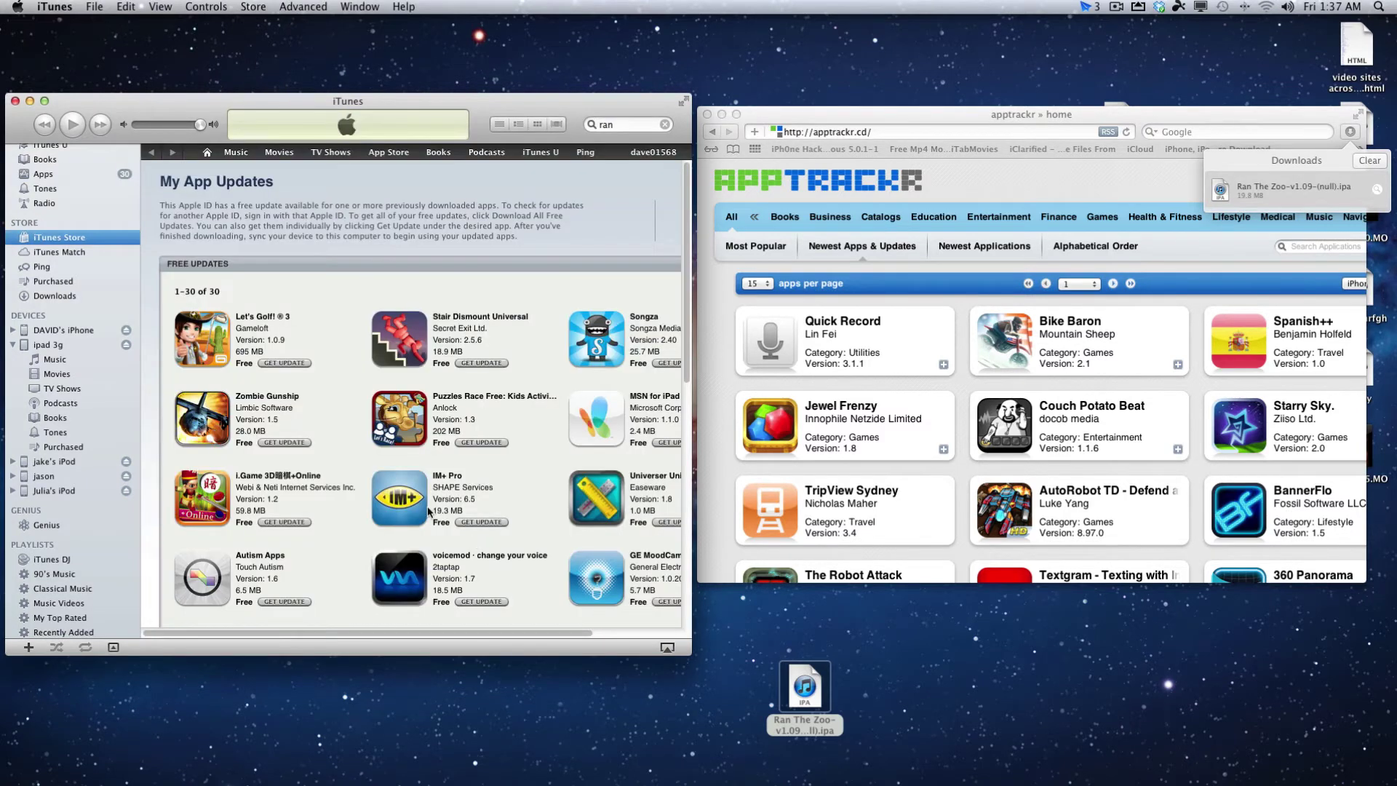
scroll(410, 482, "down", 5)
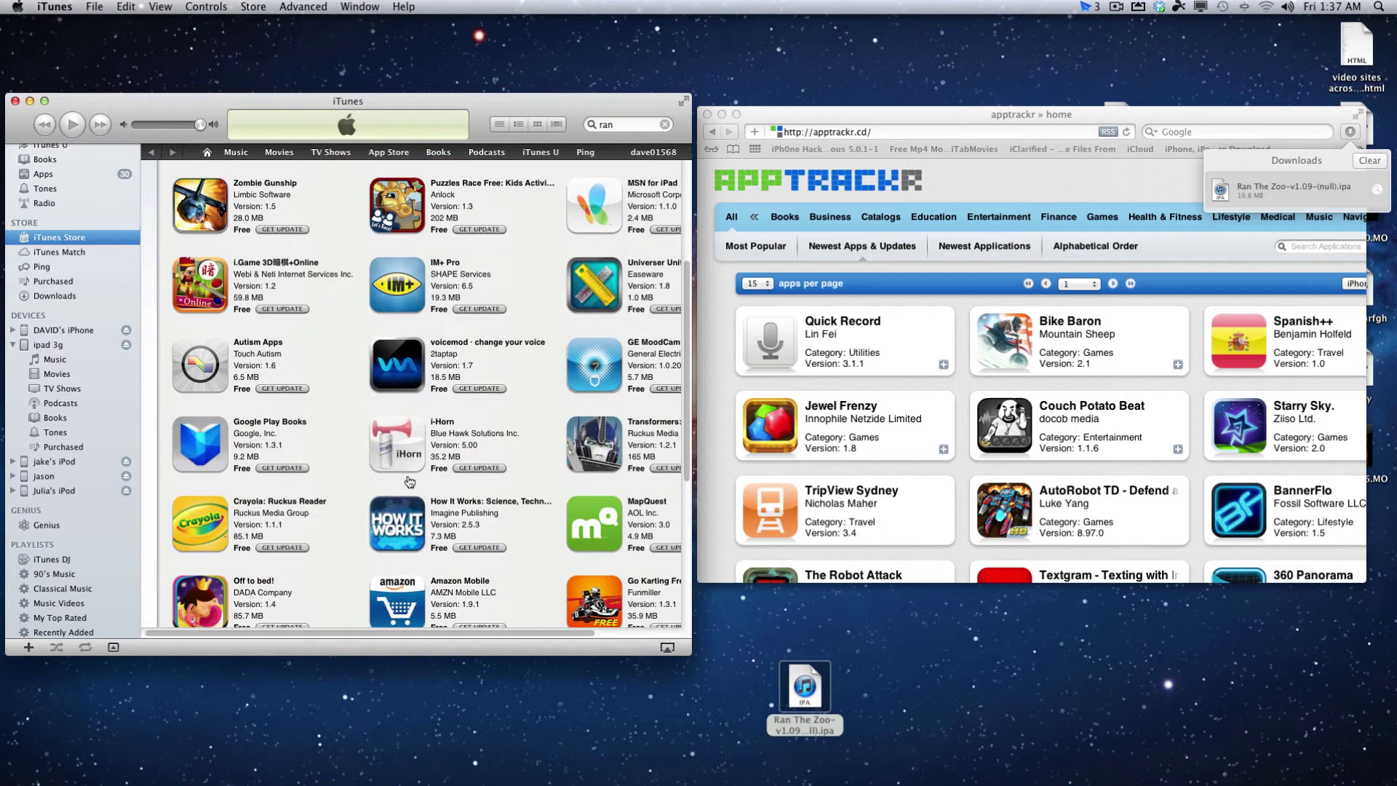
scroll(410, 482, "down", 7)
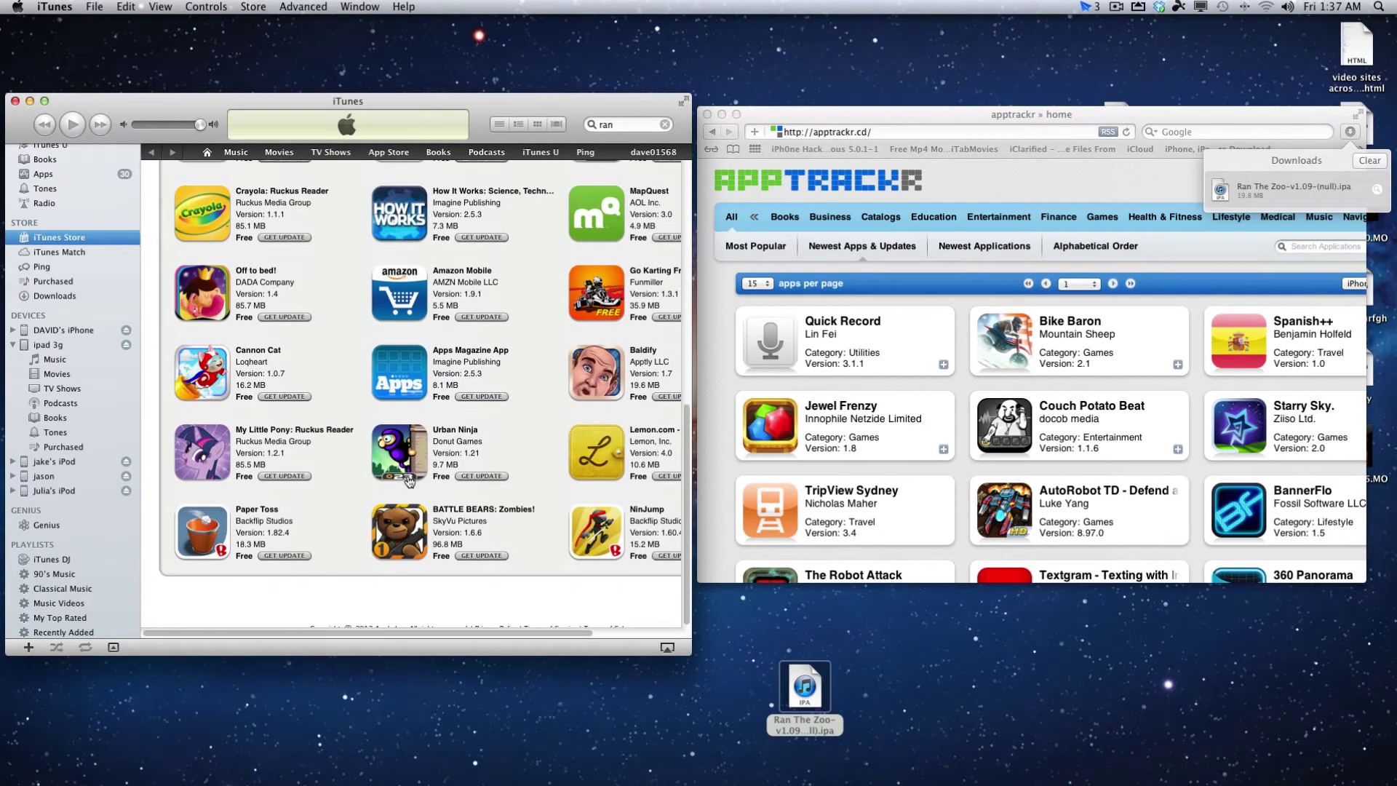
scroll(410, 481, "up", 12)
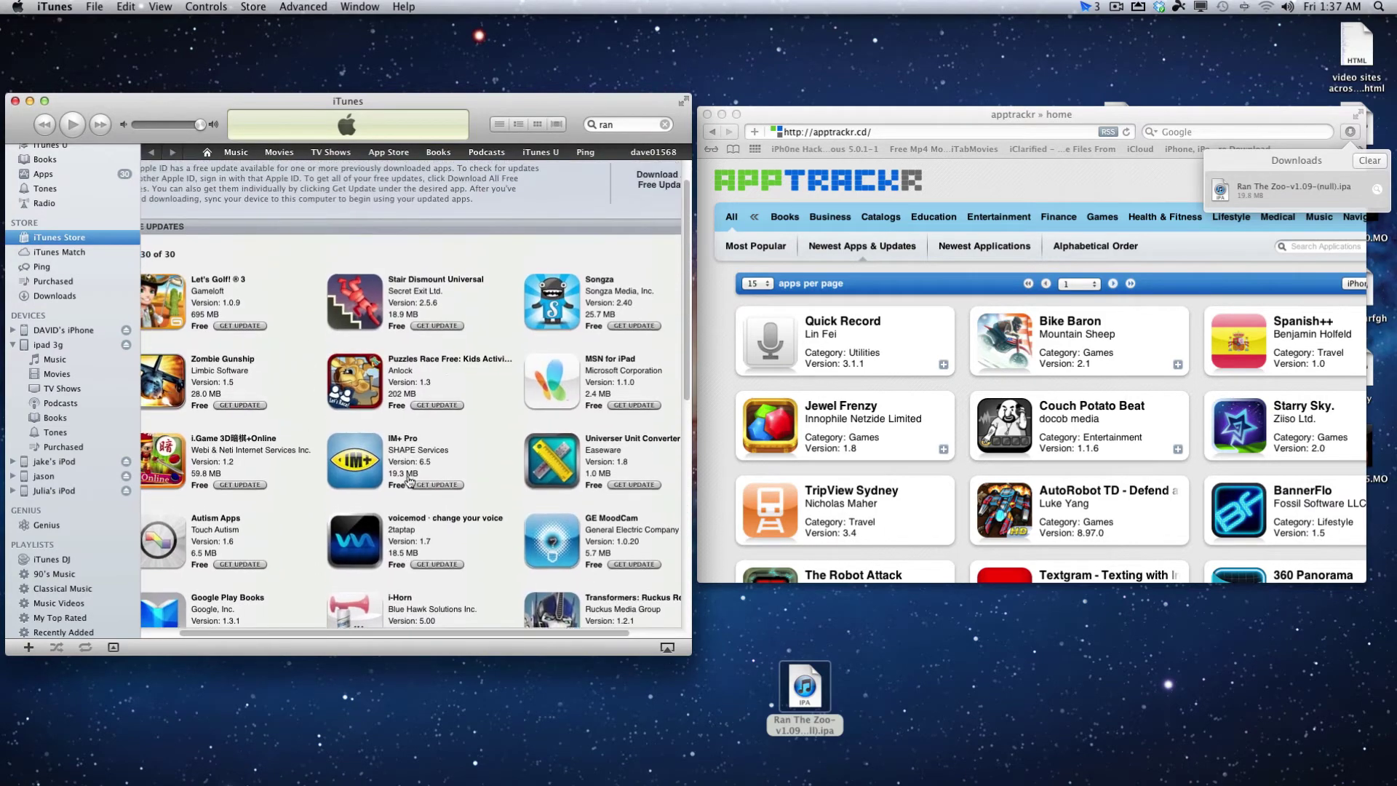
scroll(410, 480, "up", 2)
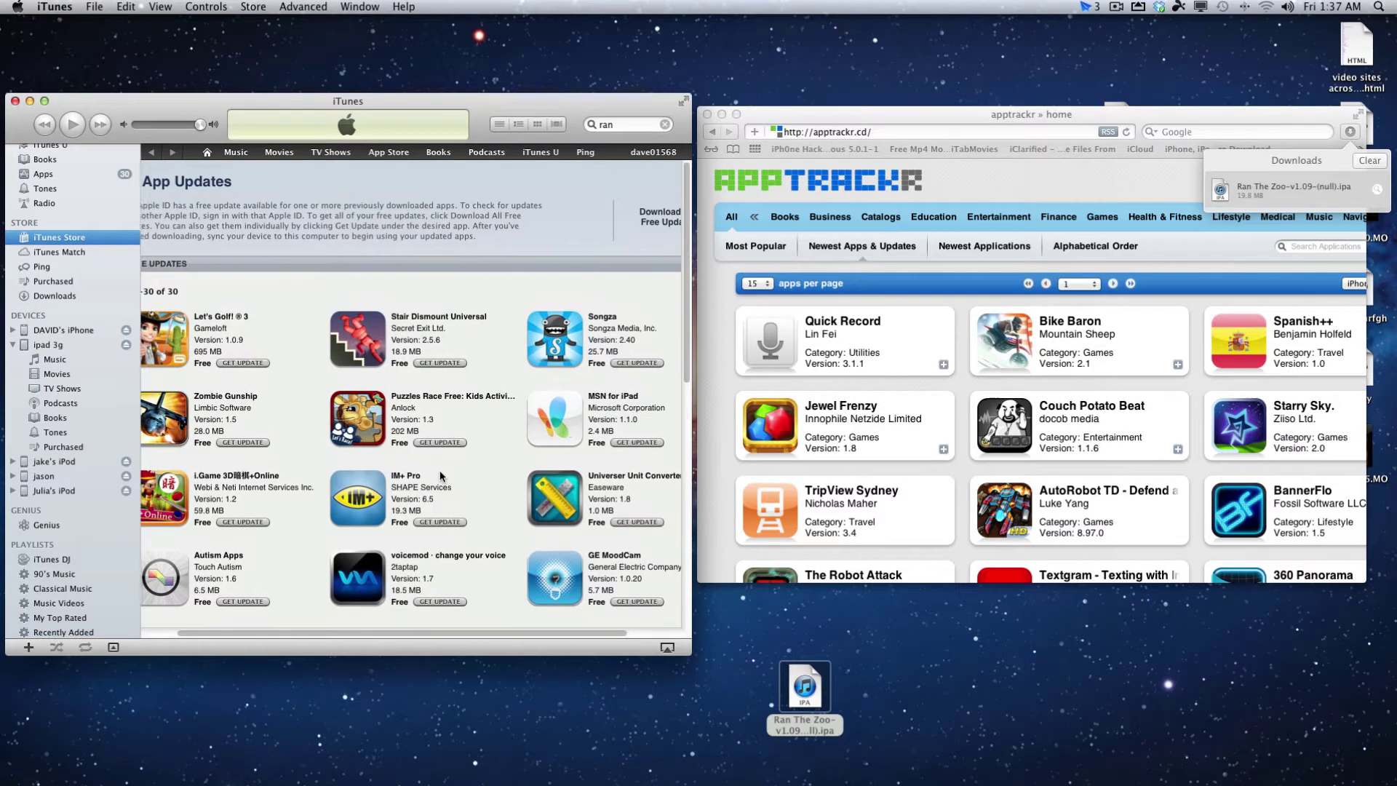
scroll(439, 470, "left", 2)
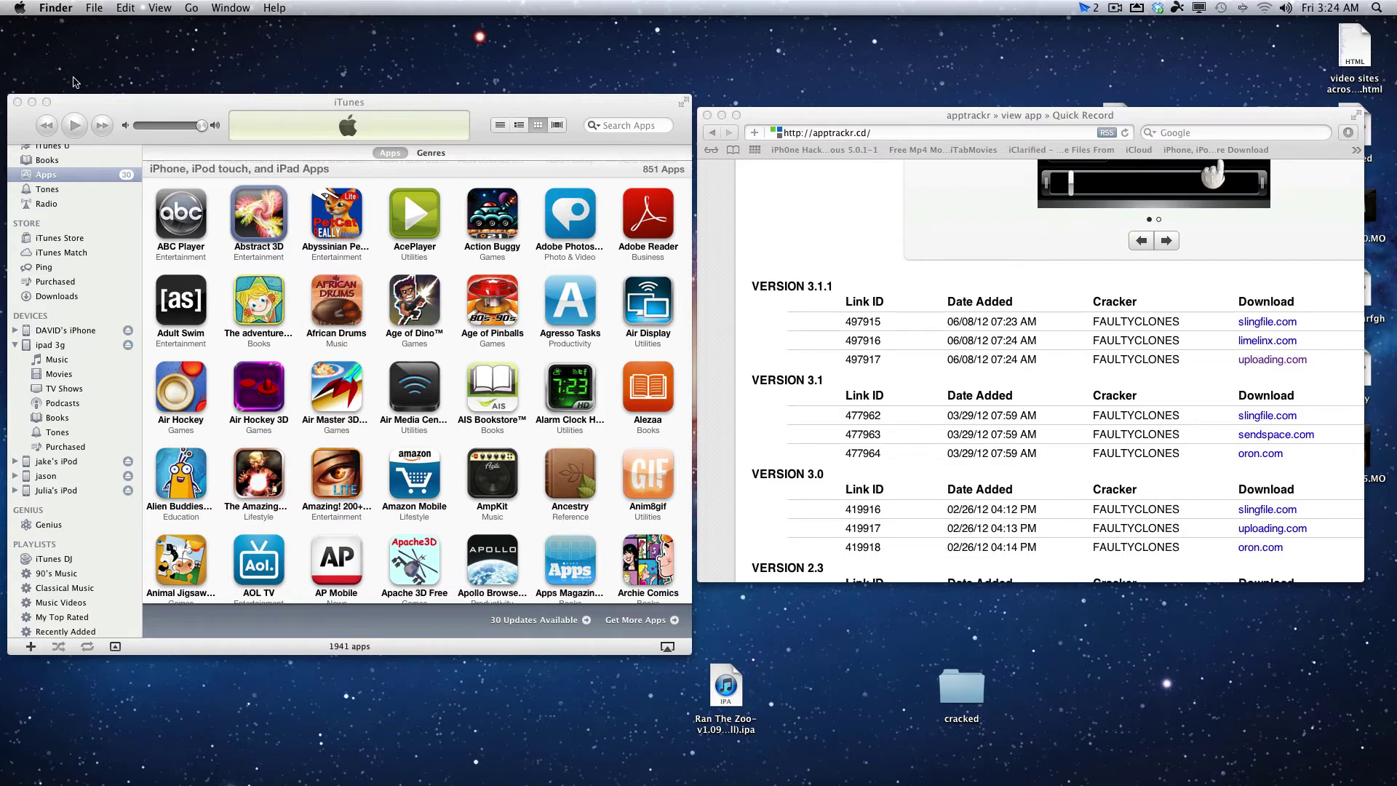
Step: Review the advanced preference for copying files to the iTunes Media folder, accept the preferences, and drop the Ran The Zoo IPA onto iTunes
left_click(113, 112)
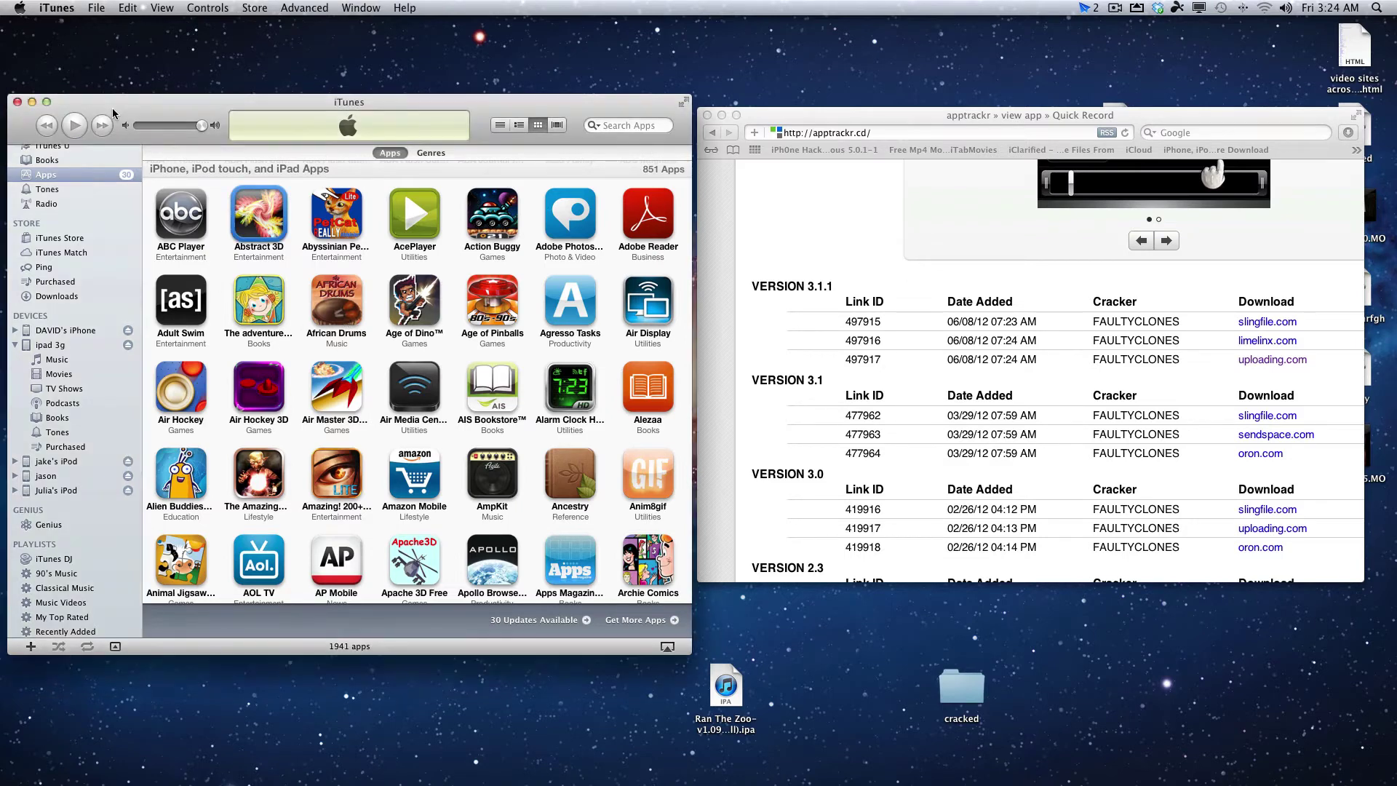
left_click(51, 11)
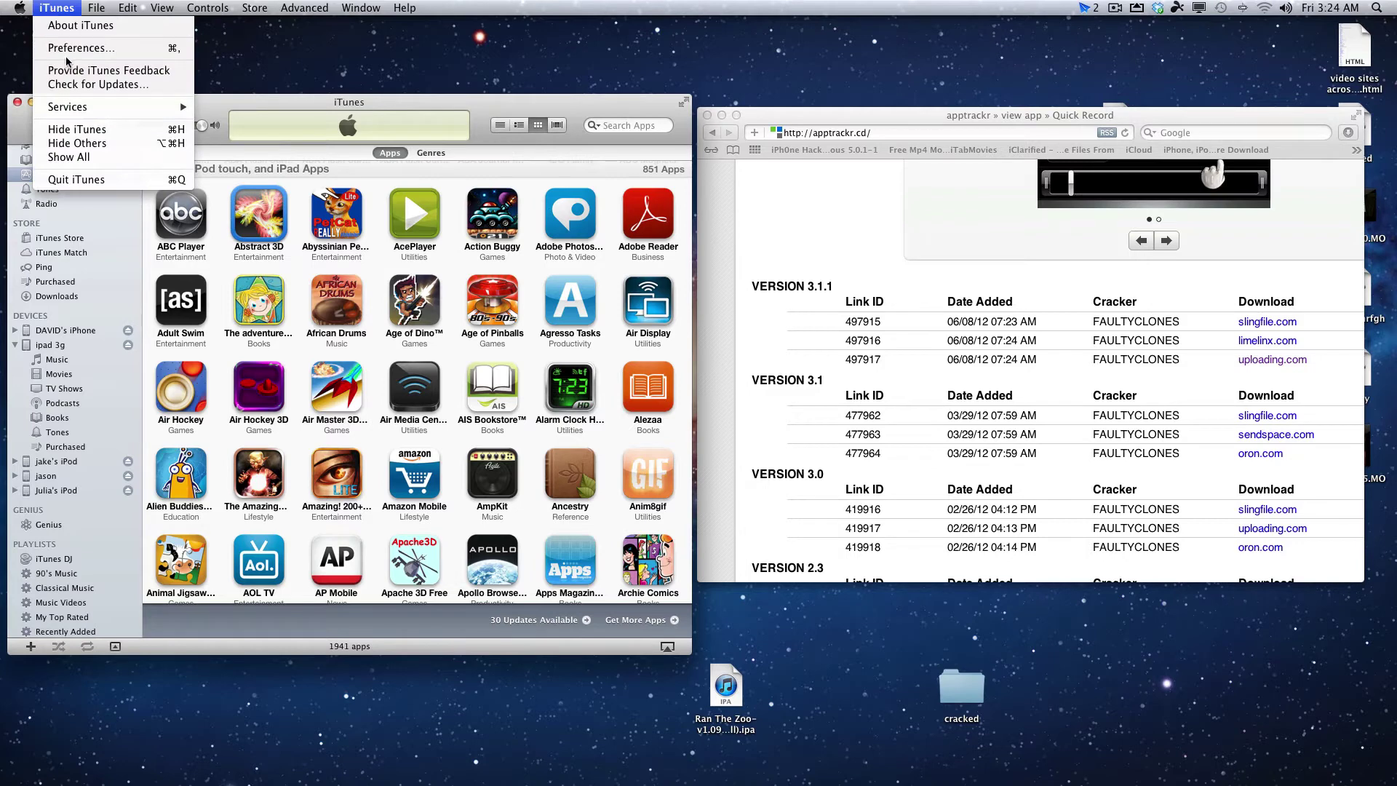
left_click(65, 50)
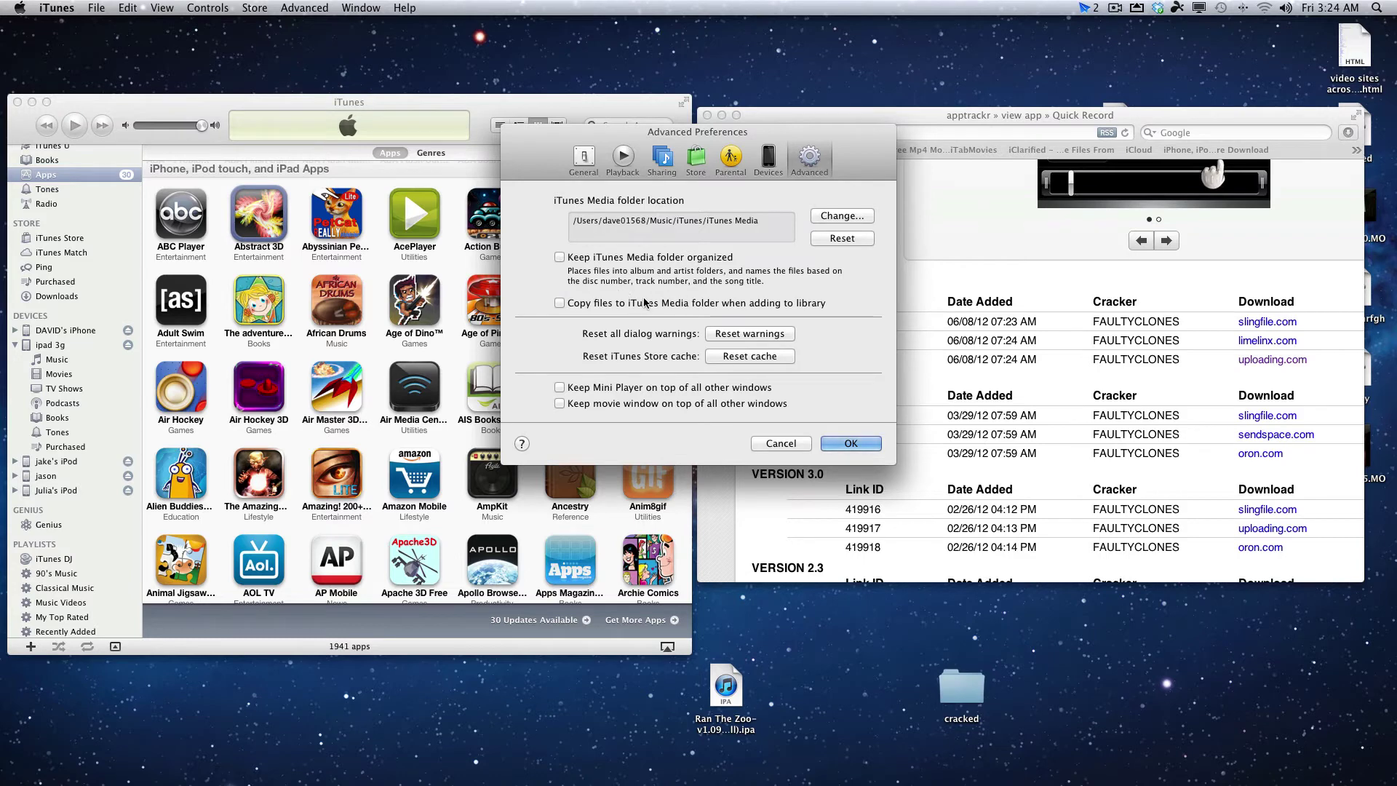
left_click(844, 445)
left_click_drag(739, 696, 640, 624)
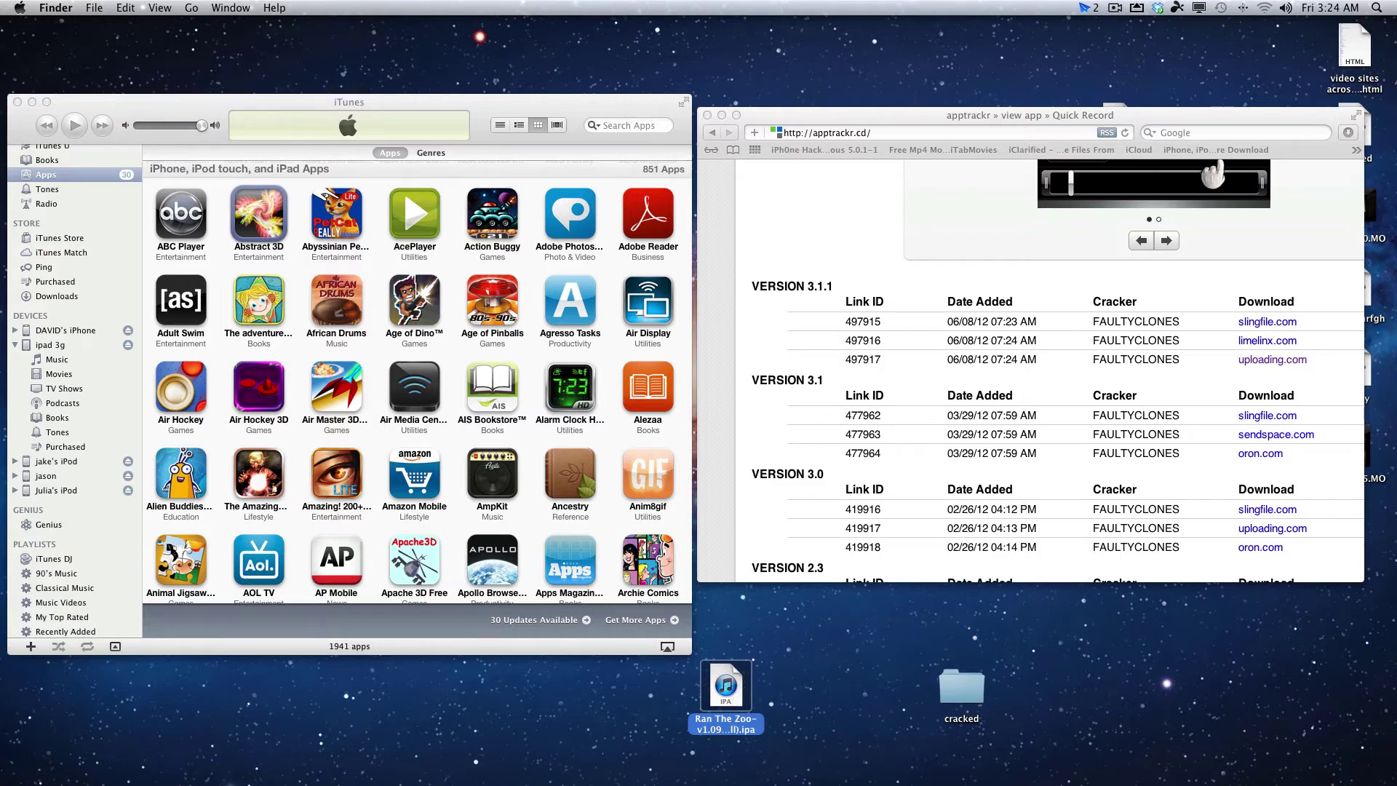
Step: Open a new Finder window and browse from Music through iTunes and iTunes Media to the Mobile Applications folder
key("super+n")
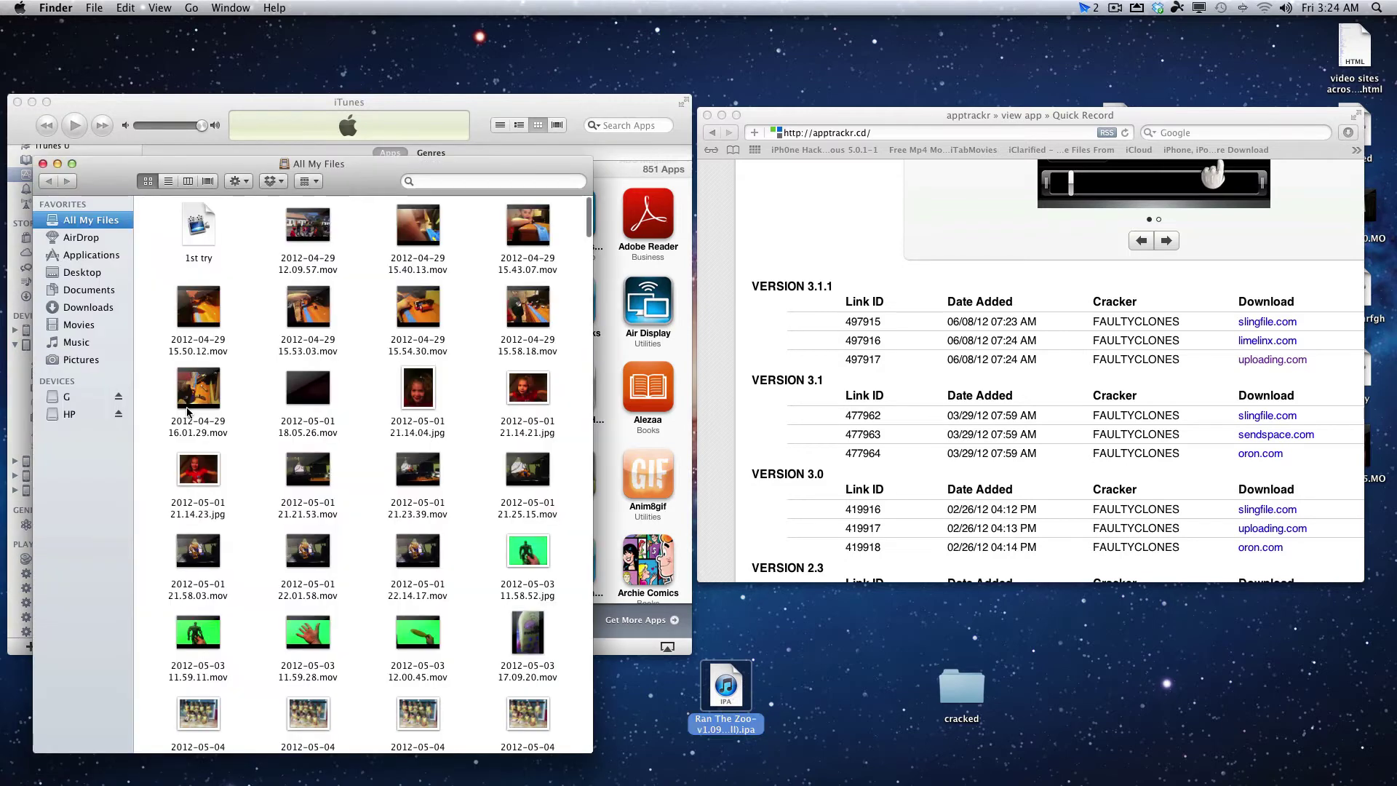
left_click(71, 359)
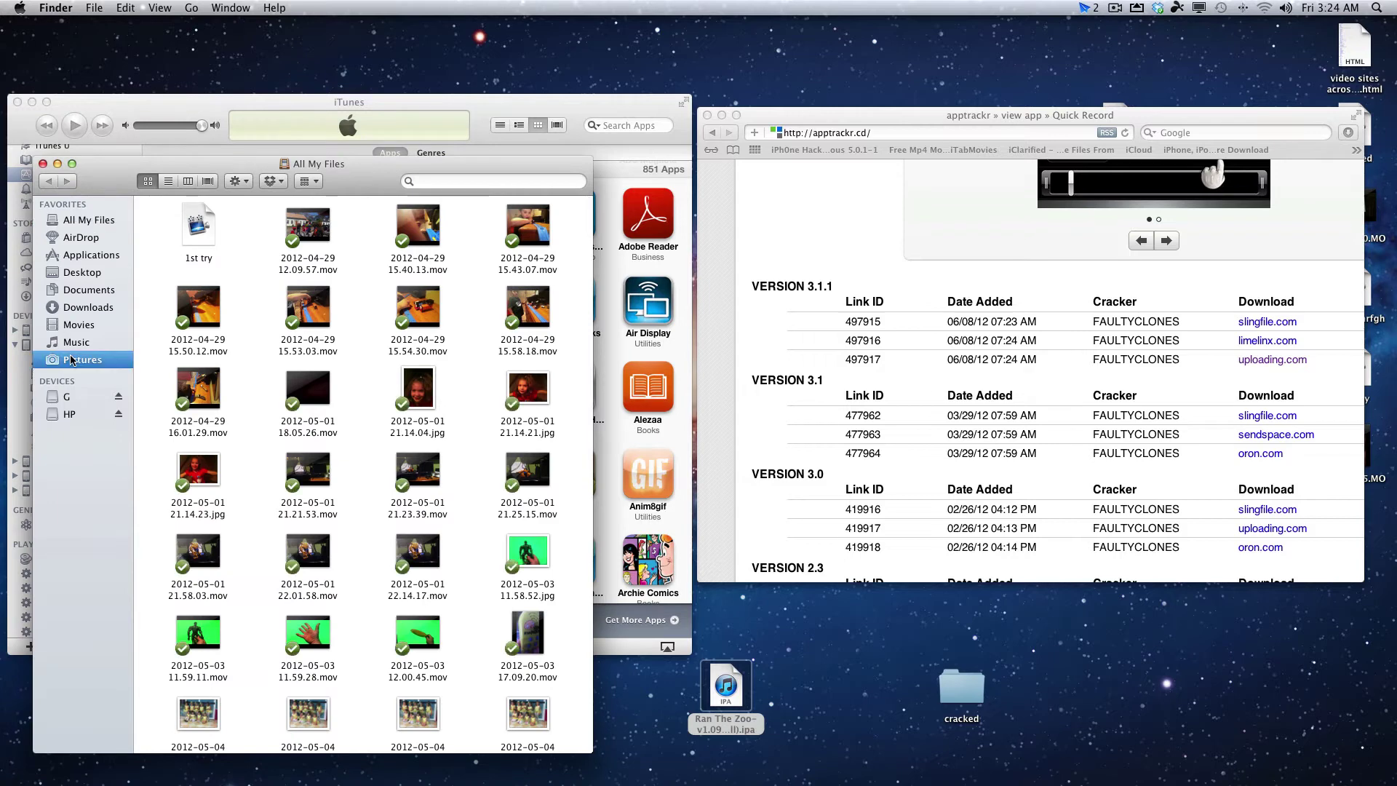
left_click(70, 348)
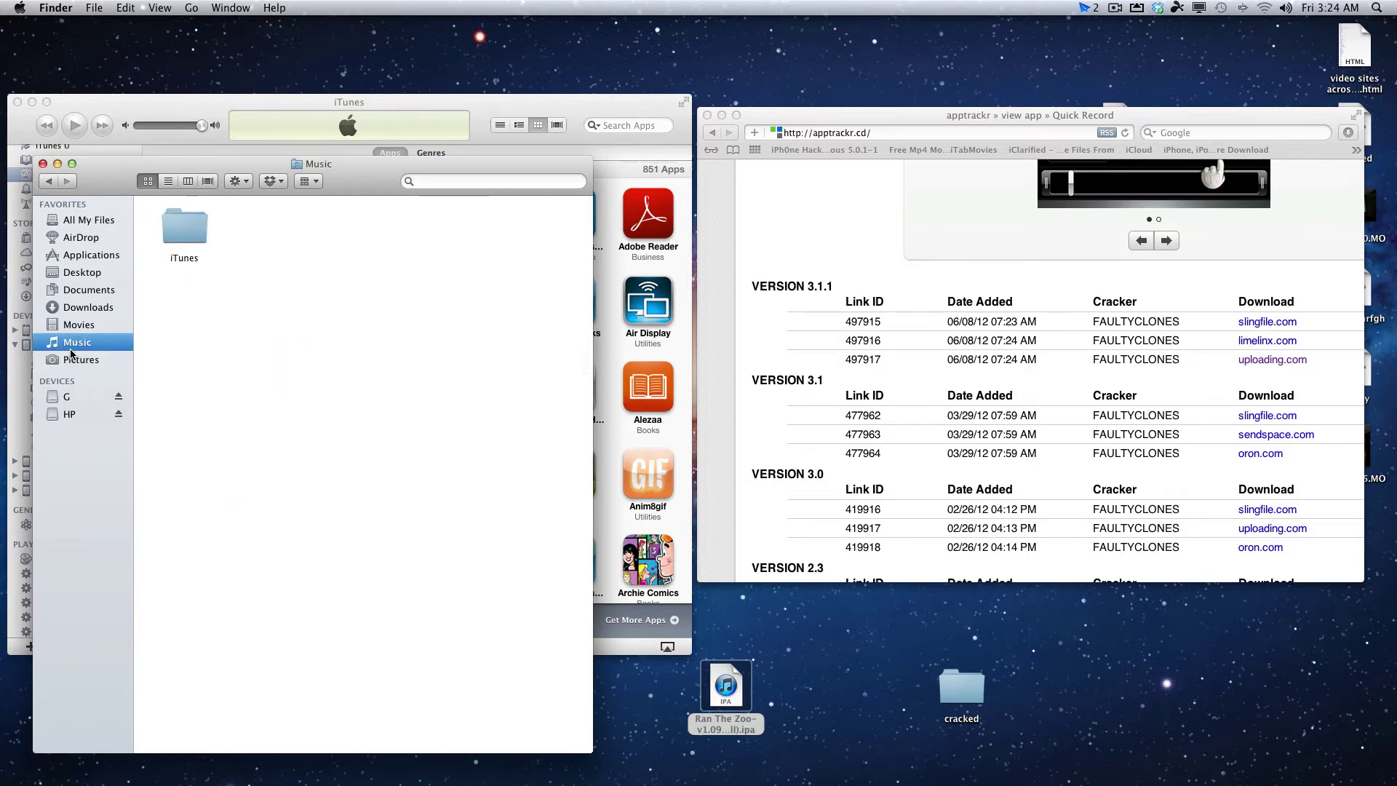
left_click(202, 229)
double_click(201, 230)
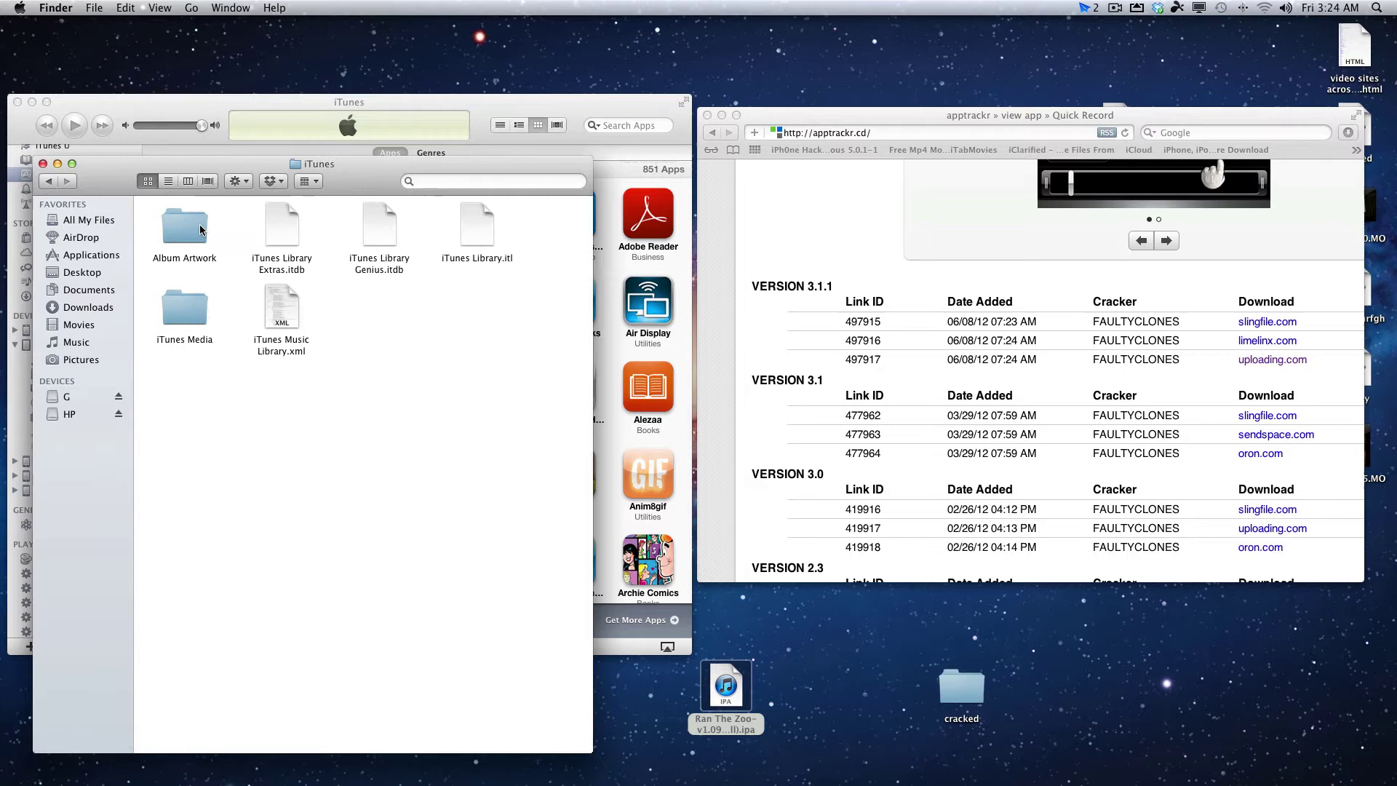
left_click(187, 301)
double_click(186, 301)
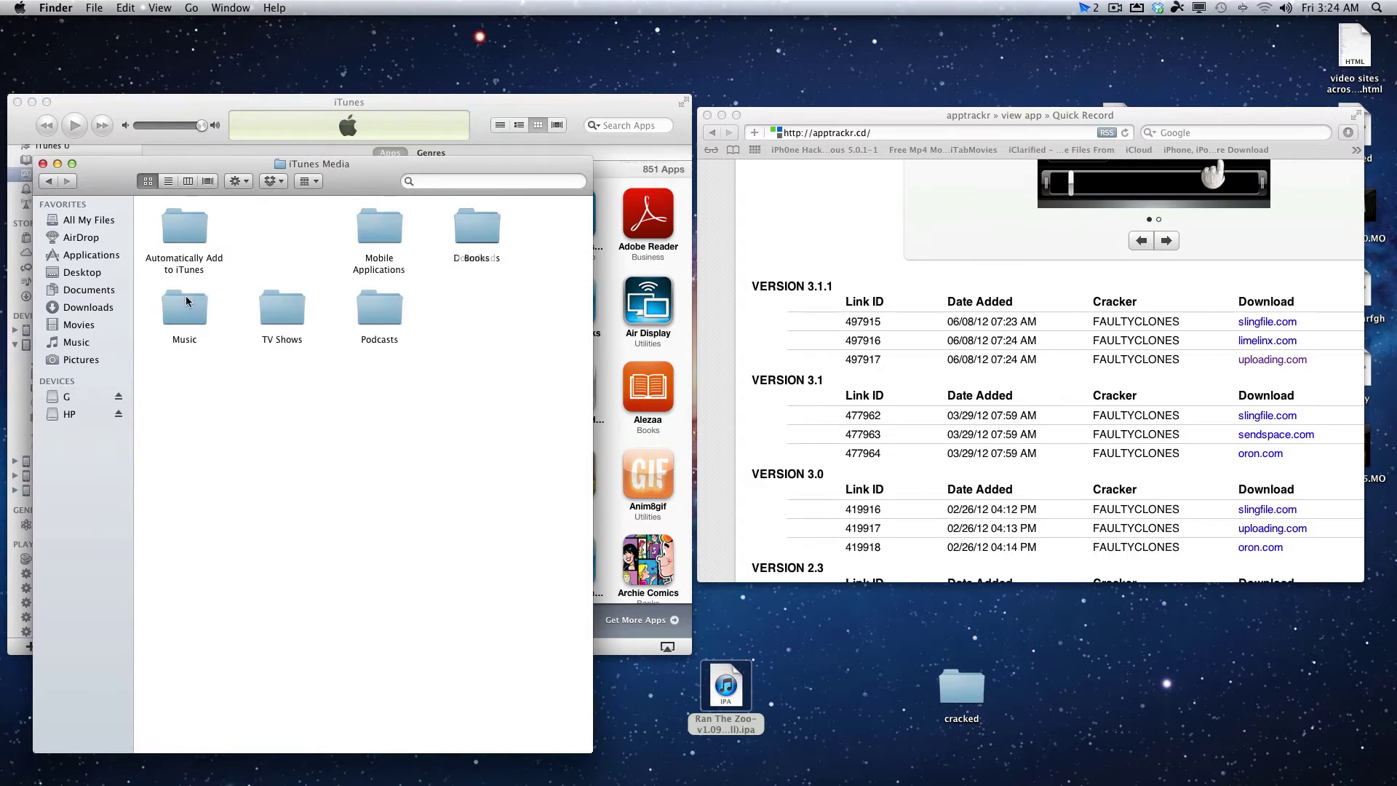
double_click(387, 225)
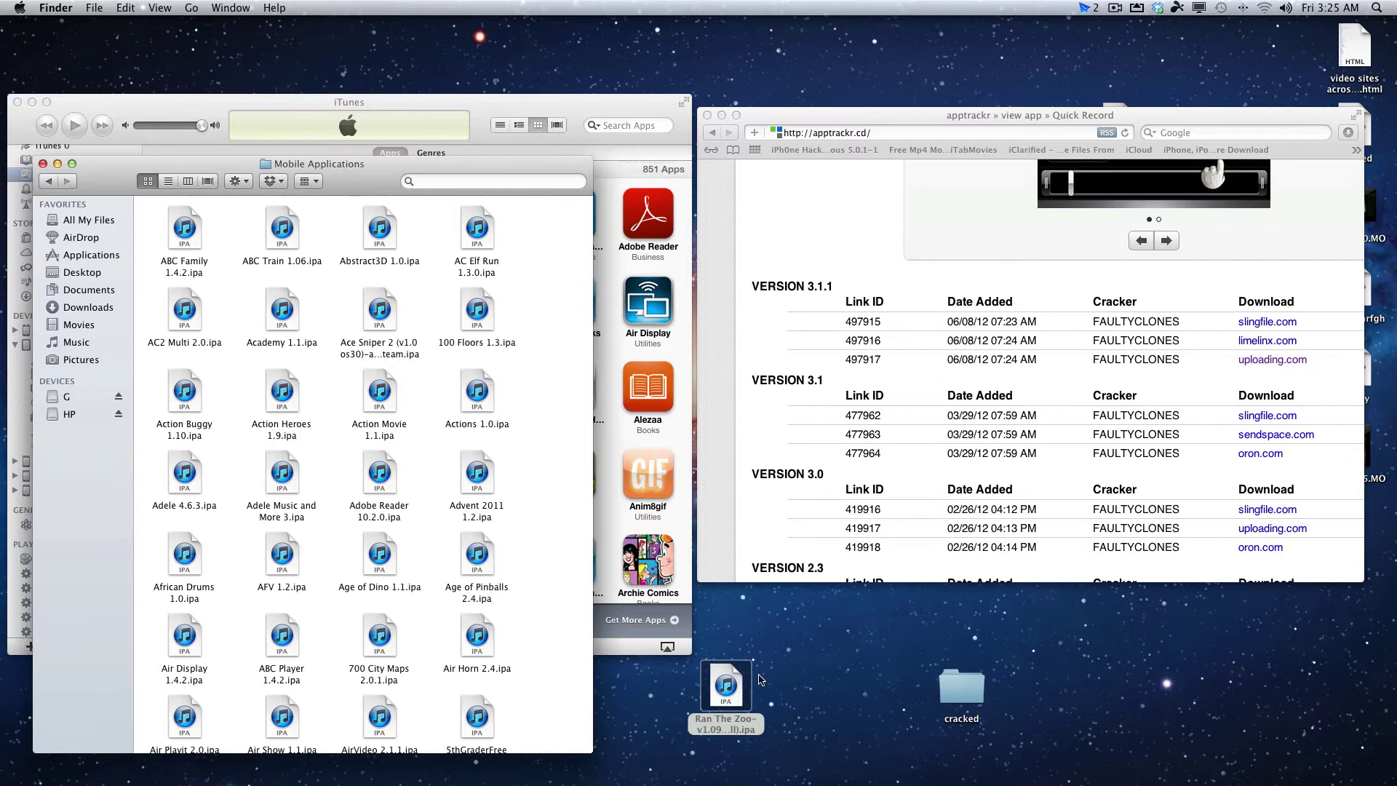
Step: Move the Ran The Zoo IPA file from the desktop into the cracked folder
left_click(735, 688)
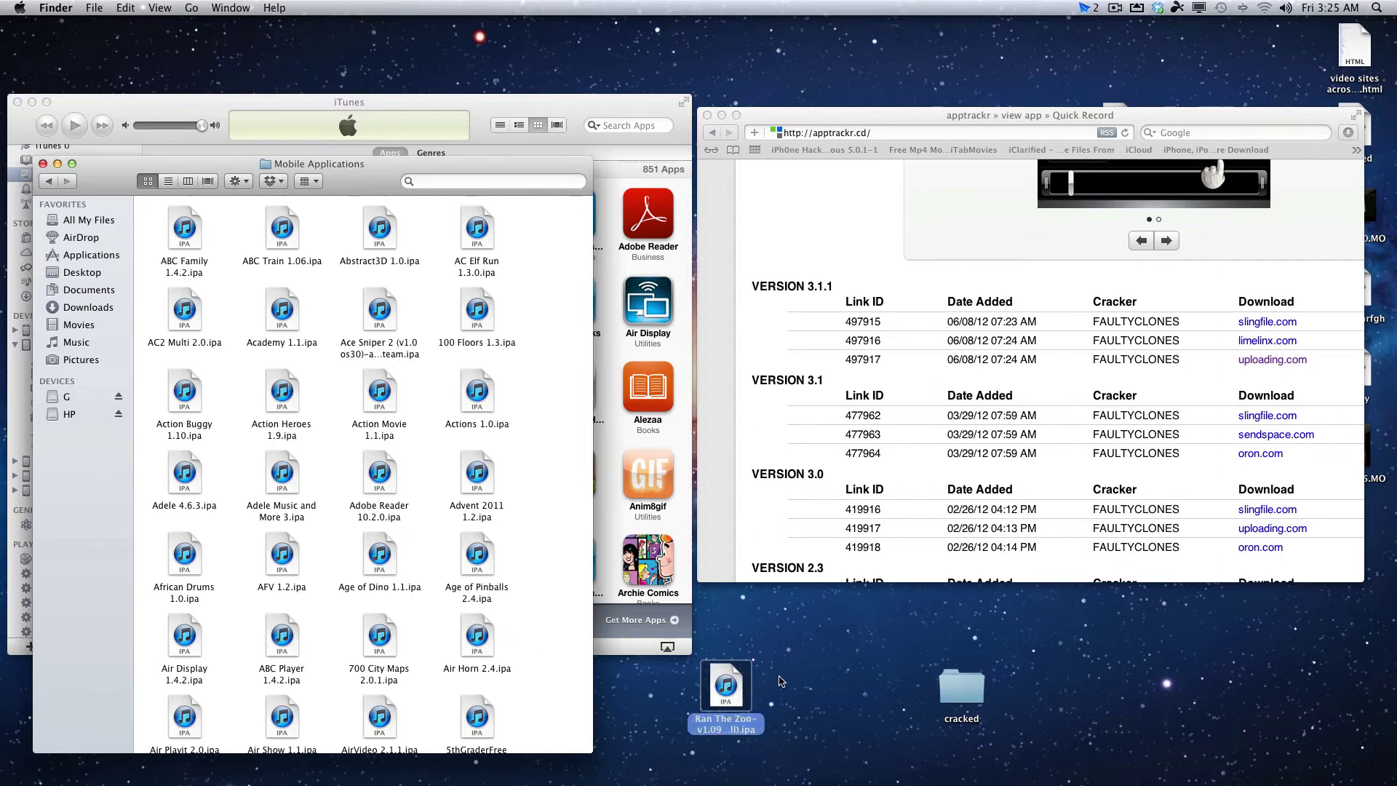
left_click_drag(727, 697, 957, 694)
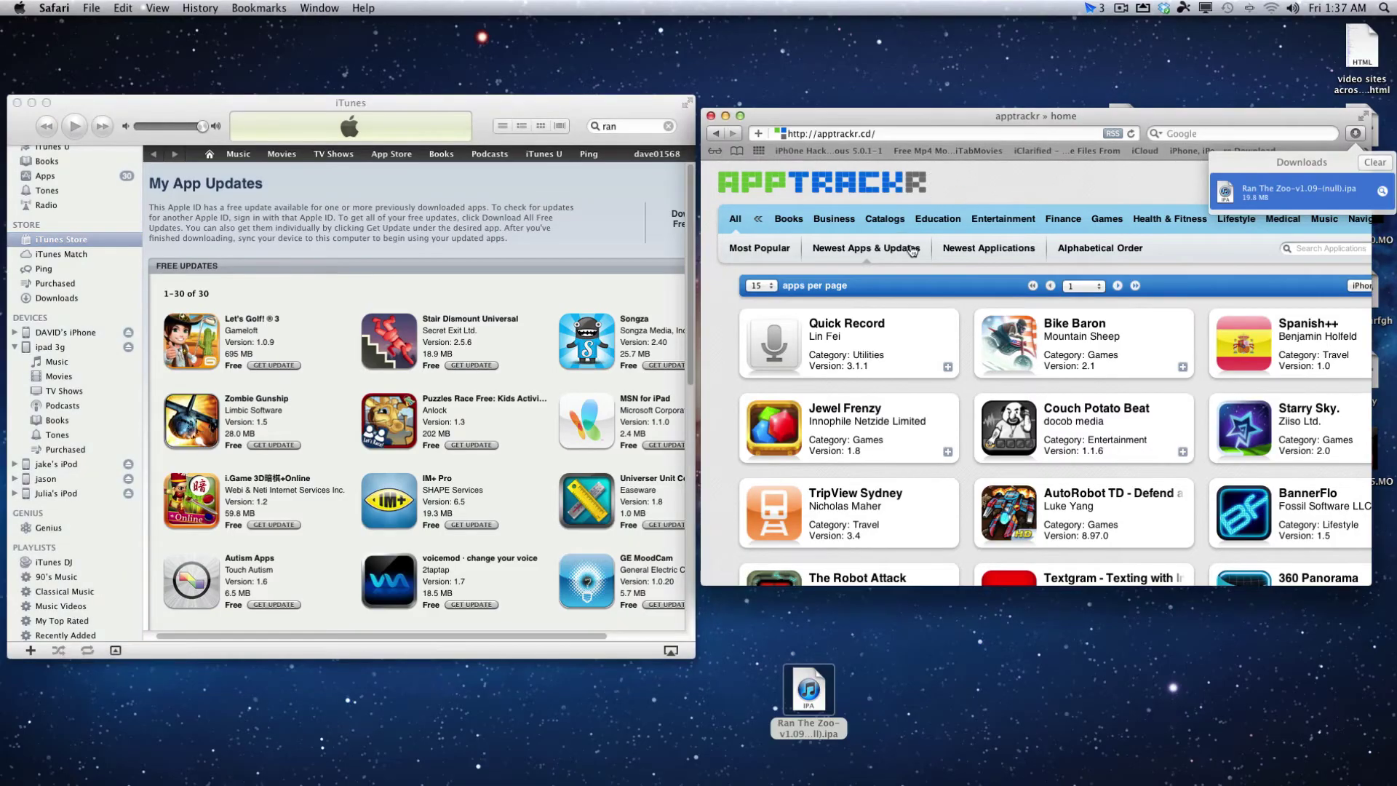
Step: Open the Quick Record app page on apptrackr and follow the uploading.com download link for version 3.1.1
left_click(879, 353)
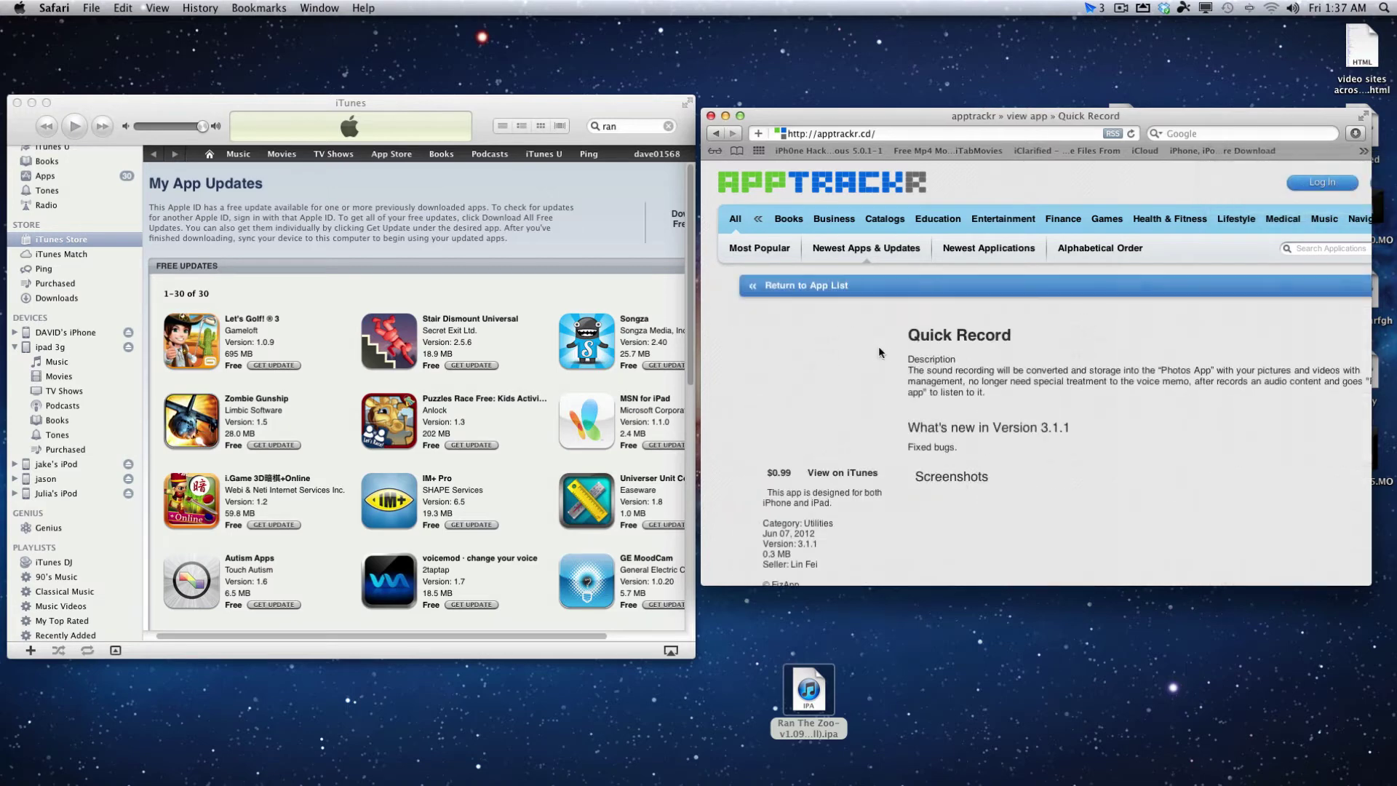
scroll(973, 502, "down", 15)
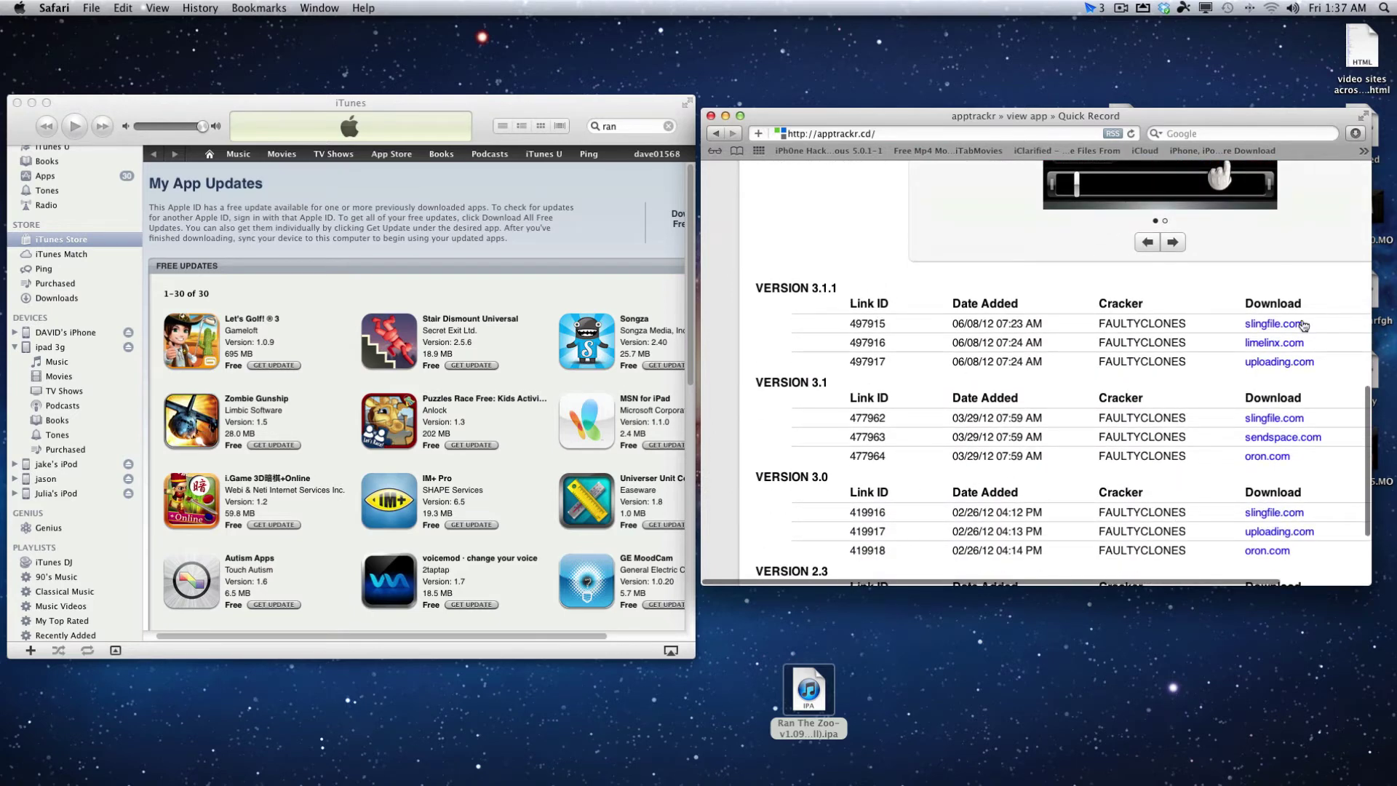
left_click(1278, 361)
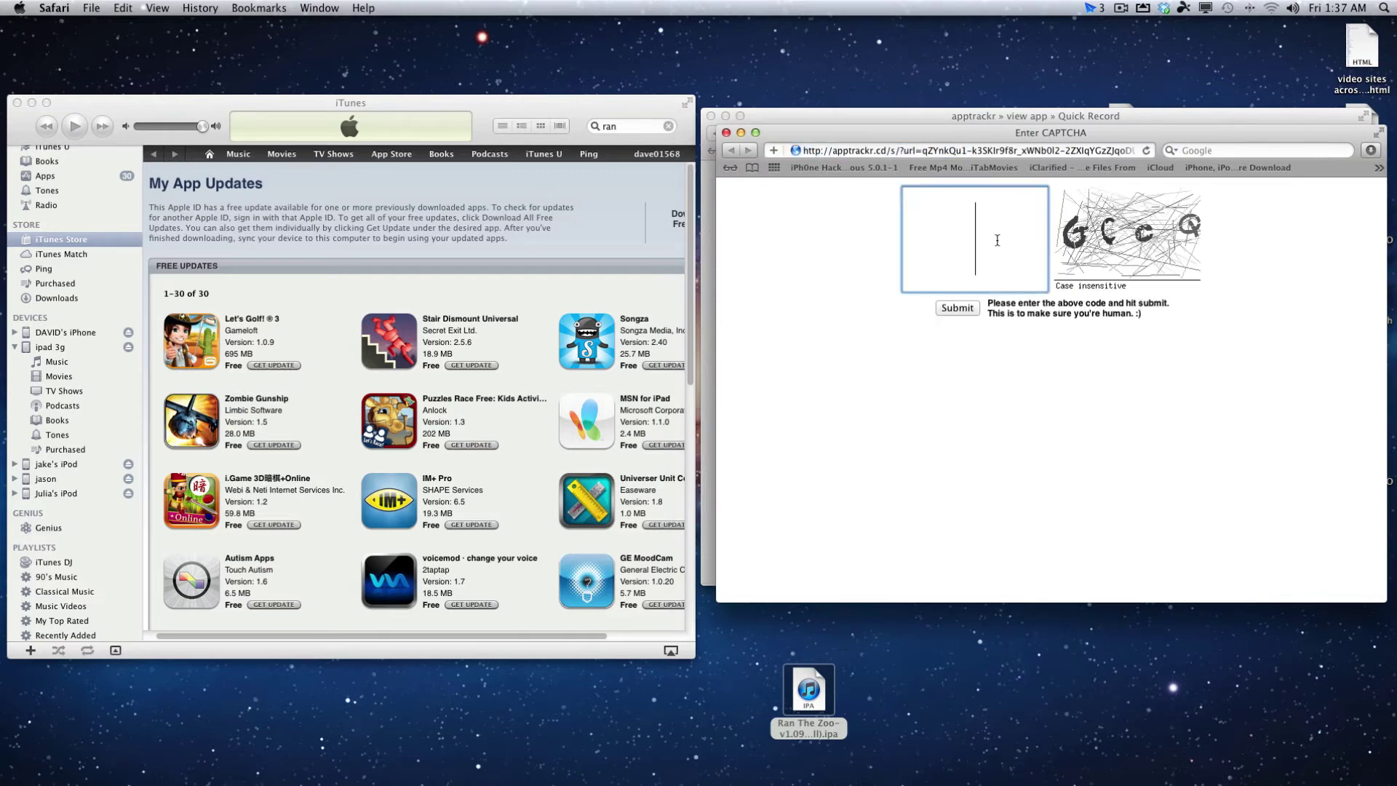
Step: Enter the CAPTCHA verification code on the download page and submit it
type("g")
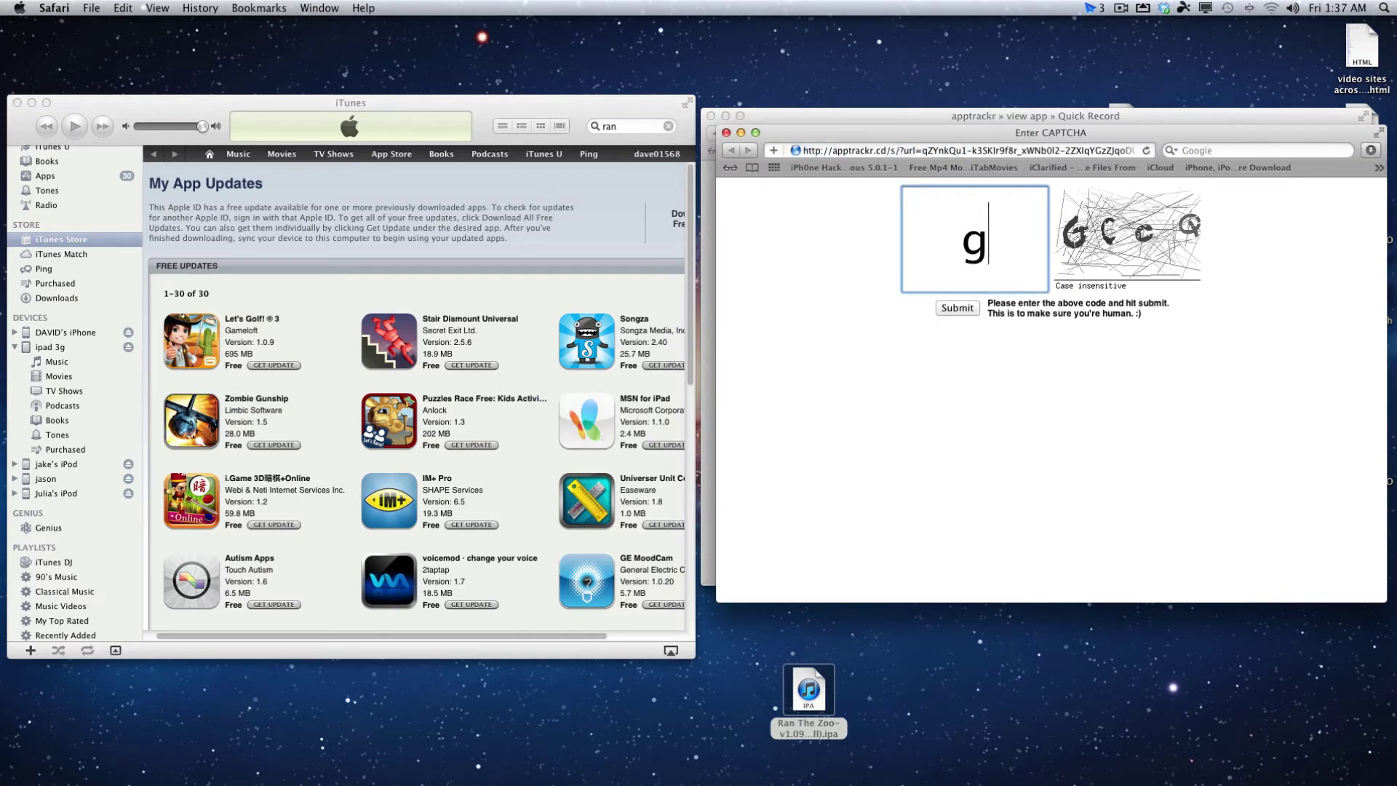
type("c")
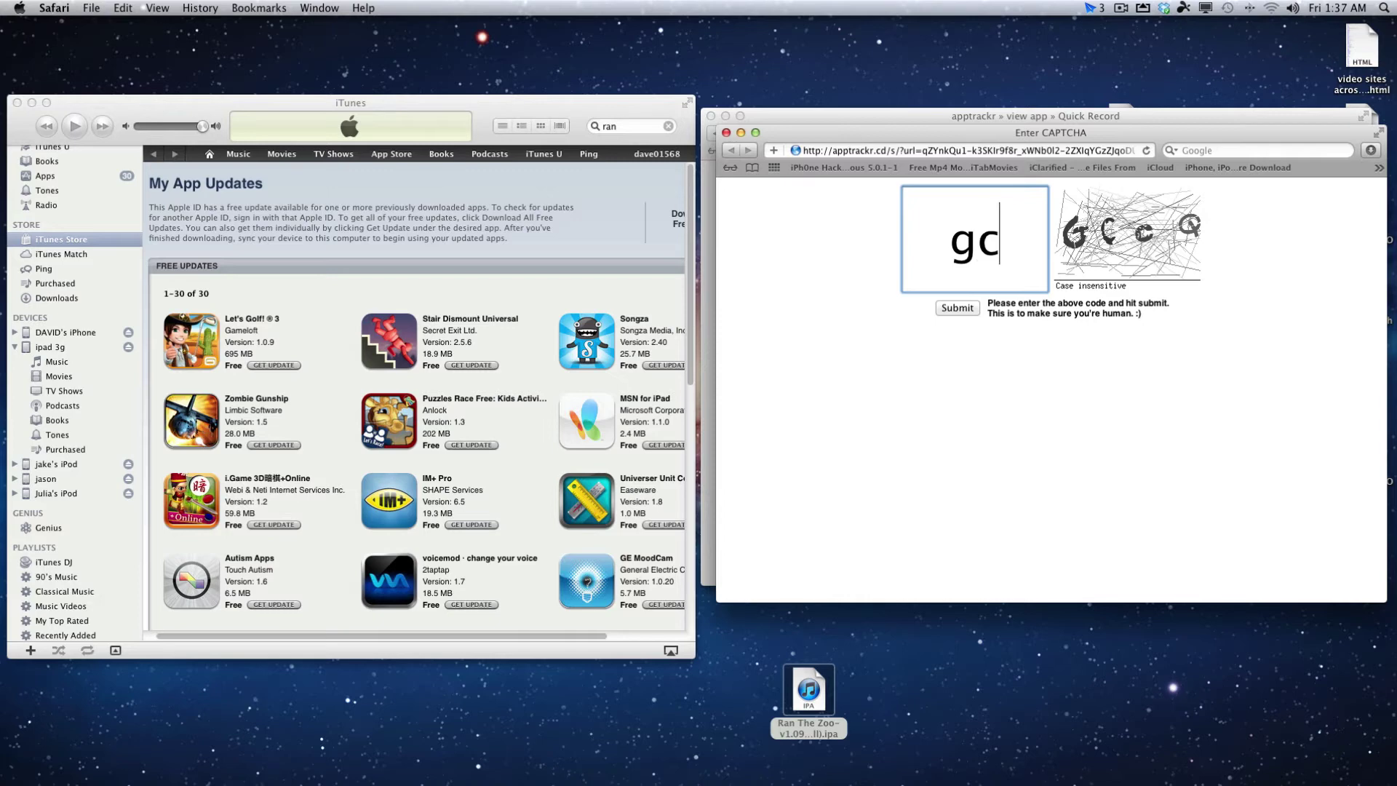
type("c")
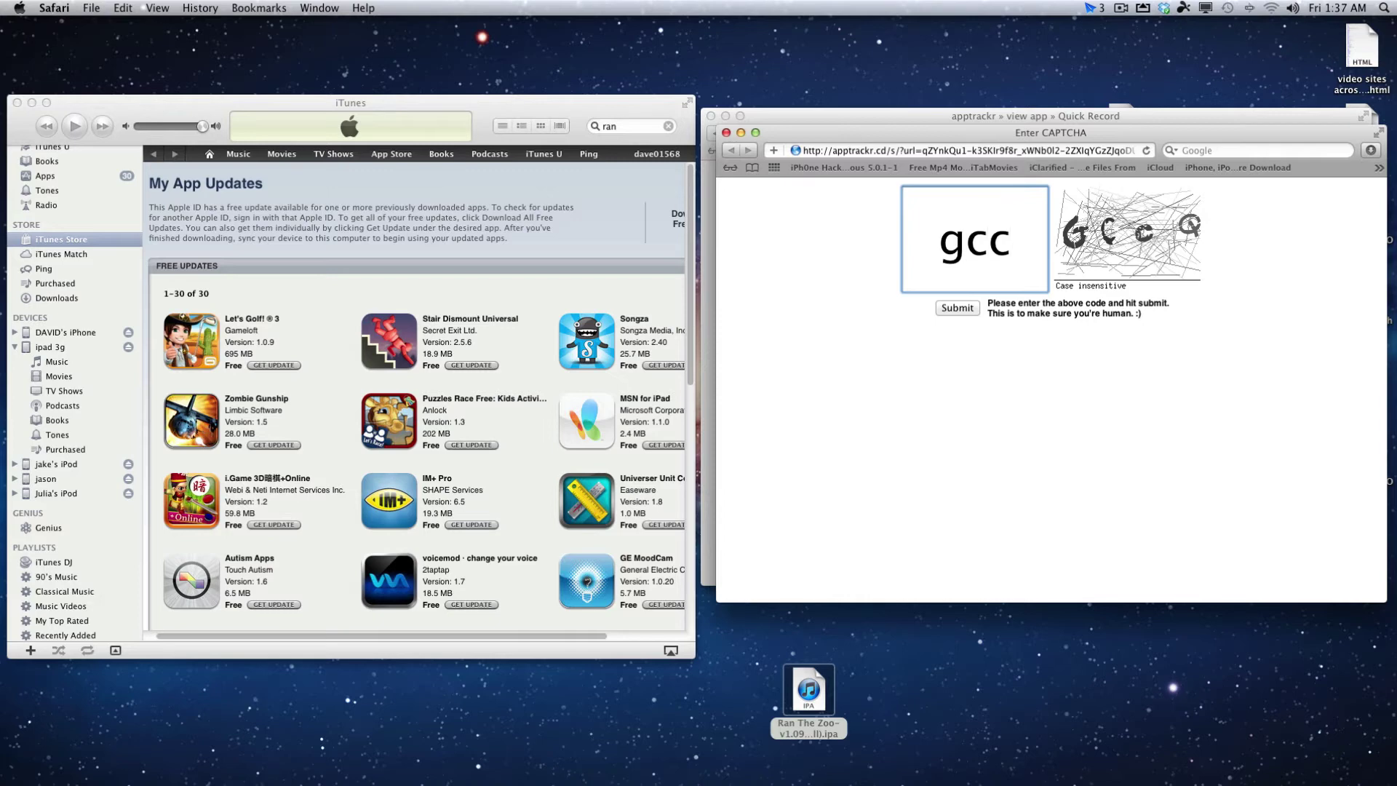
type("q")
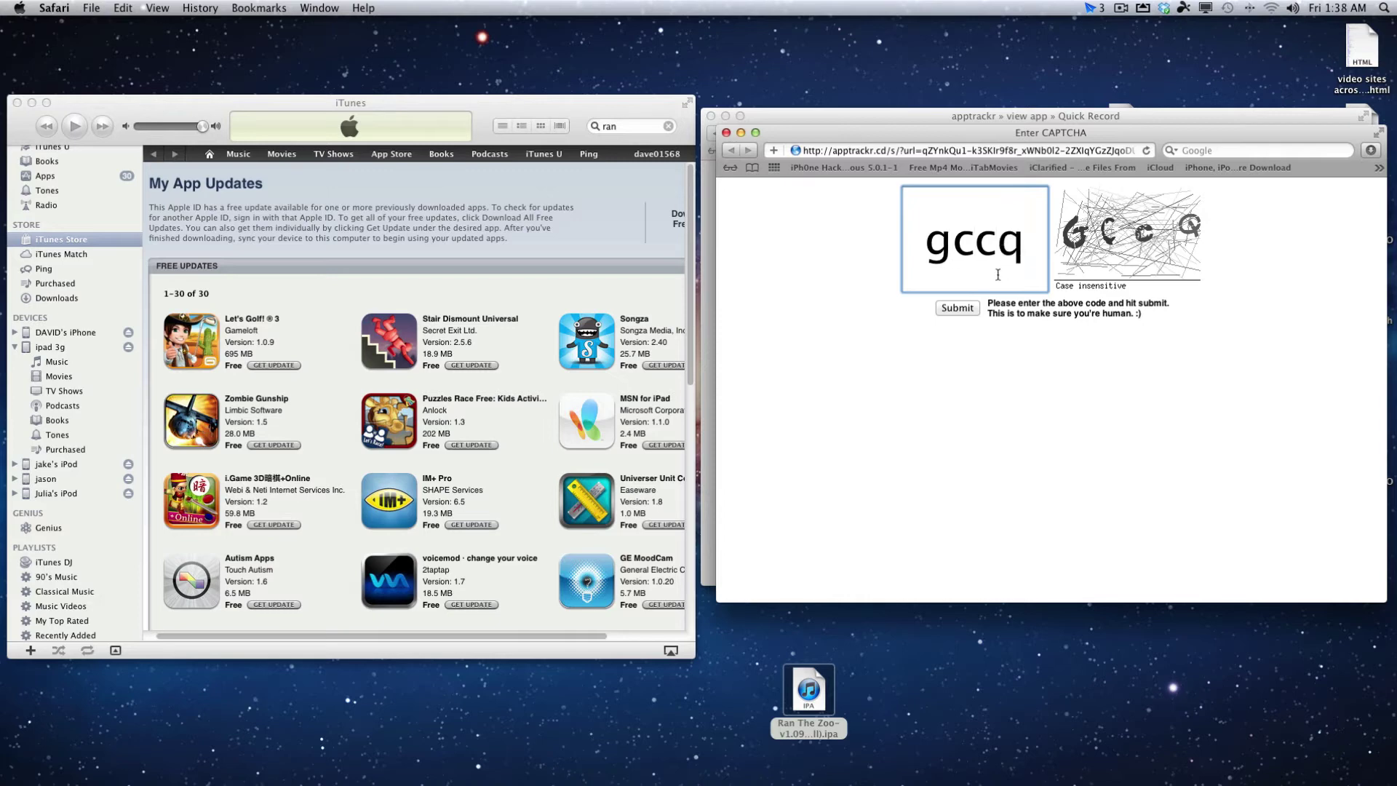
left_click(958, 308)
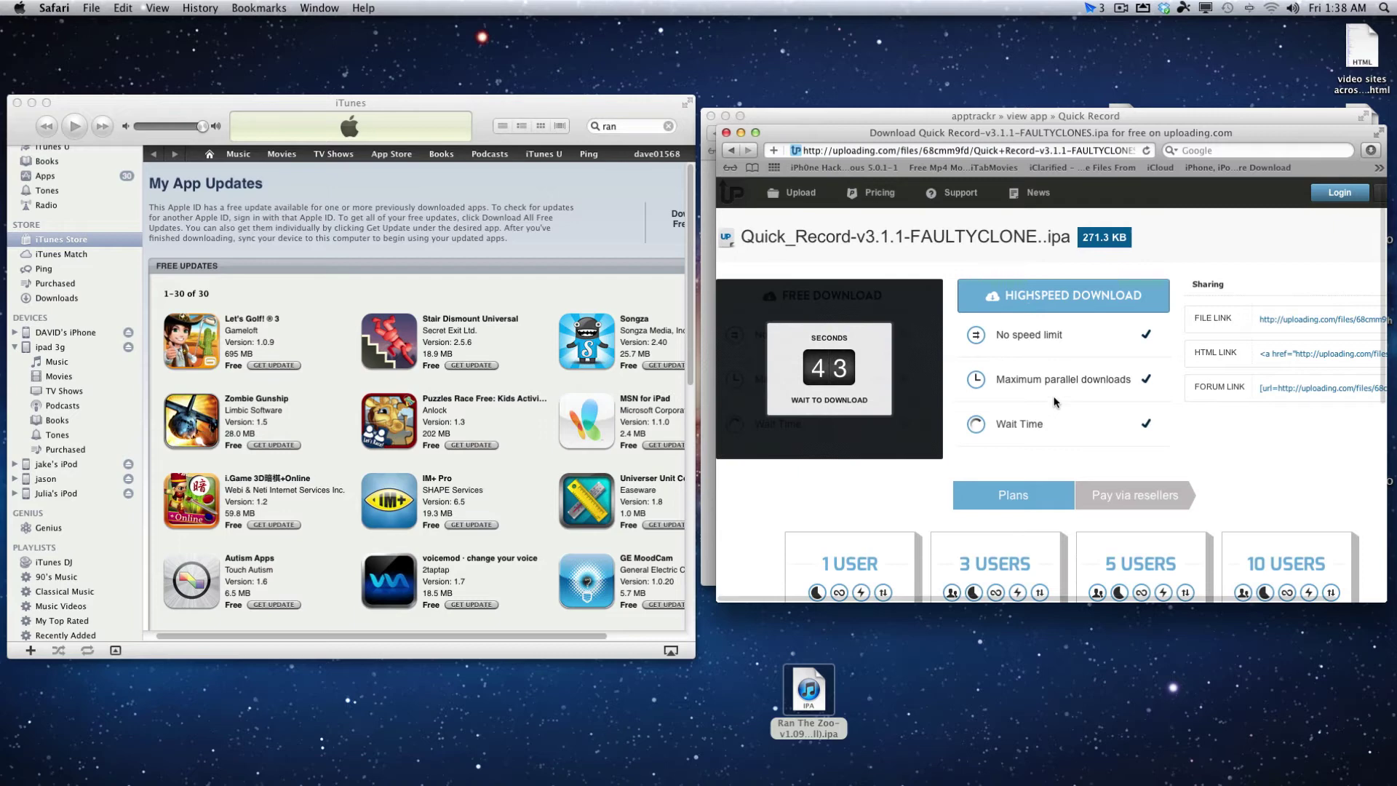
Step: Look over the pricing plans on the Quick Record download page and move the browser window further onto the screen
scroll(1081, 473, "down", 10)
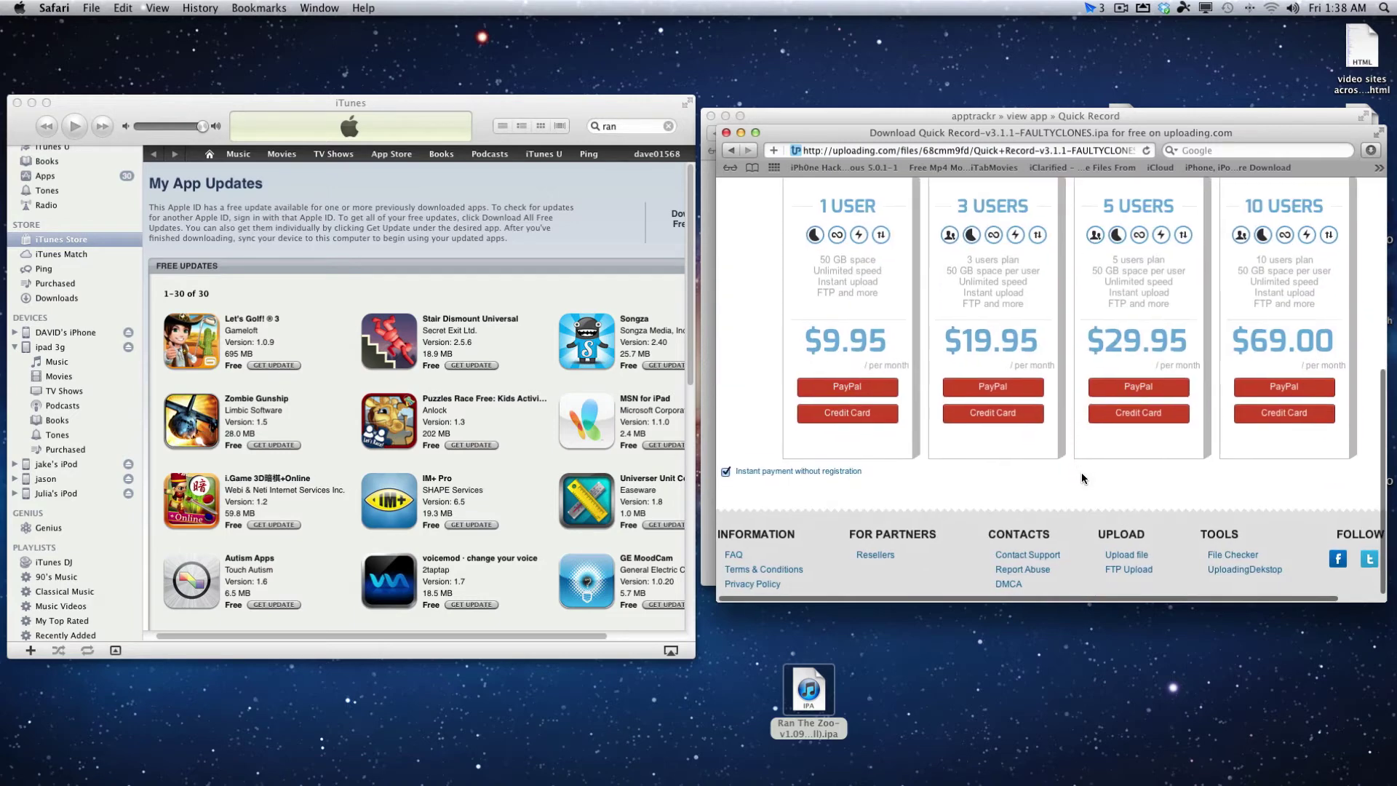
scroll(1082, 474, "up", 10)
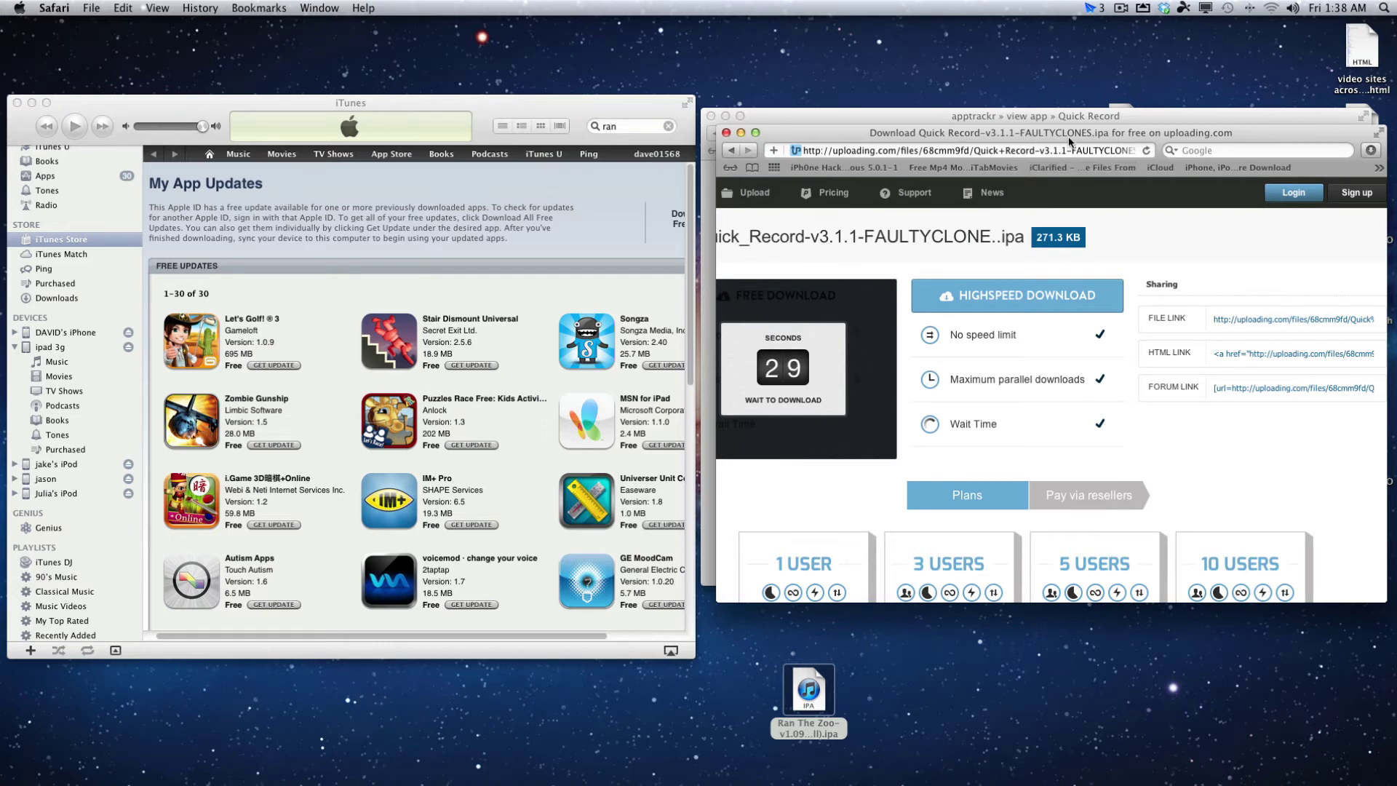
left_click_drag(1066, 134, 954, 158)
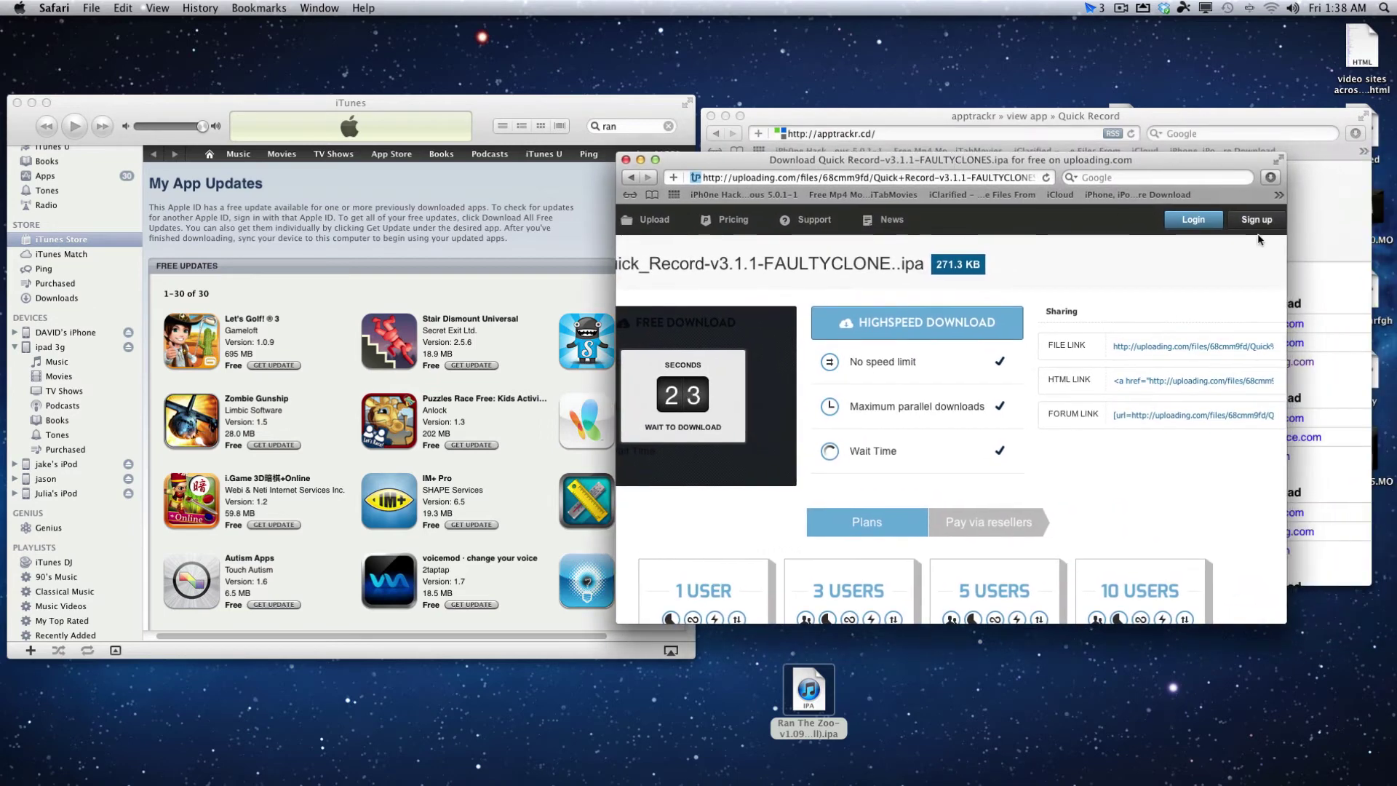
Step: Show the downloaded Ran The Zoo IPA in Finder from Safari's downloads list, and close the Finder window
left_click(1270, 179)
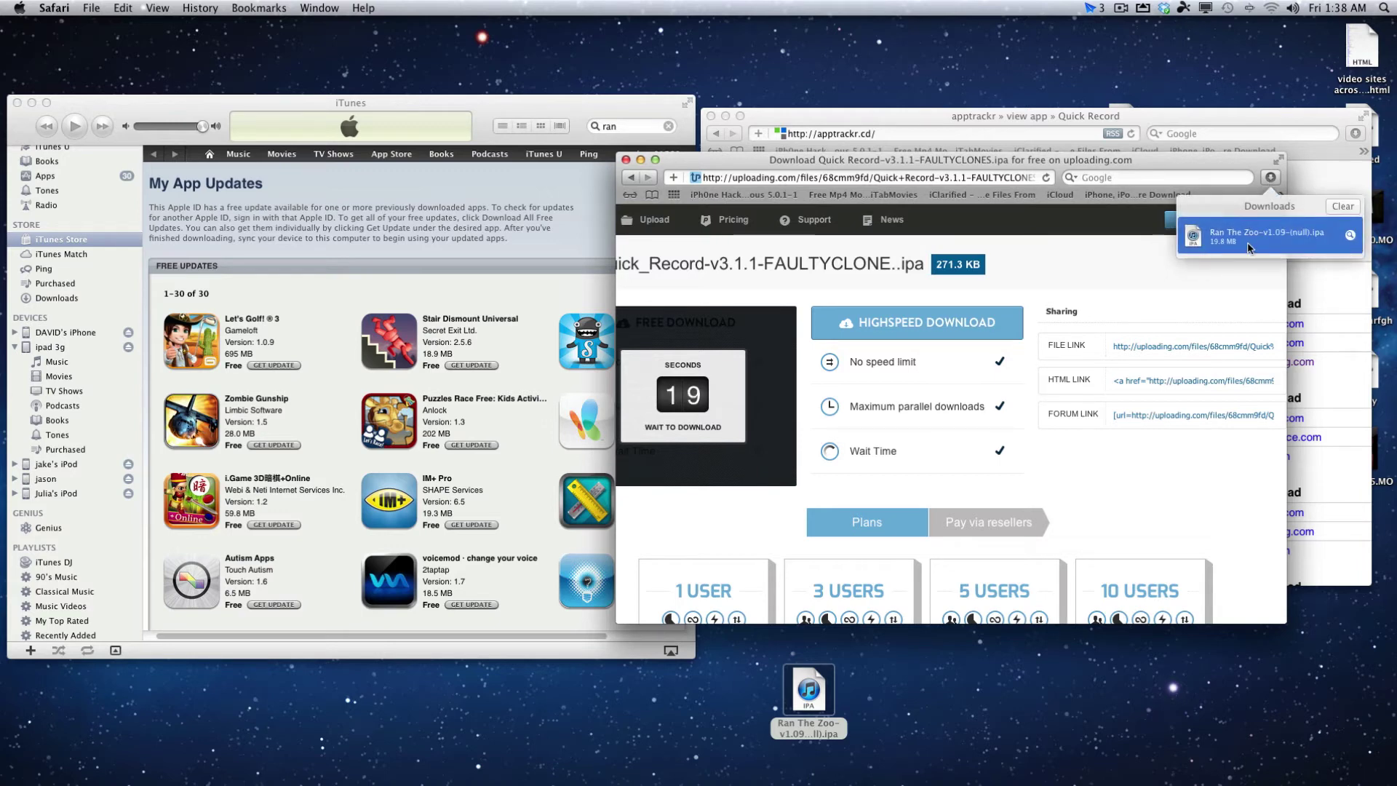
left_click(1354, 236)
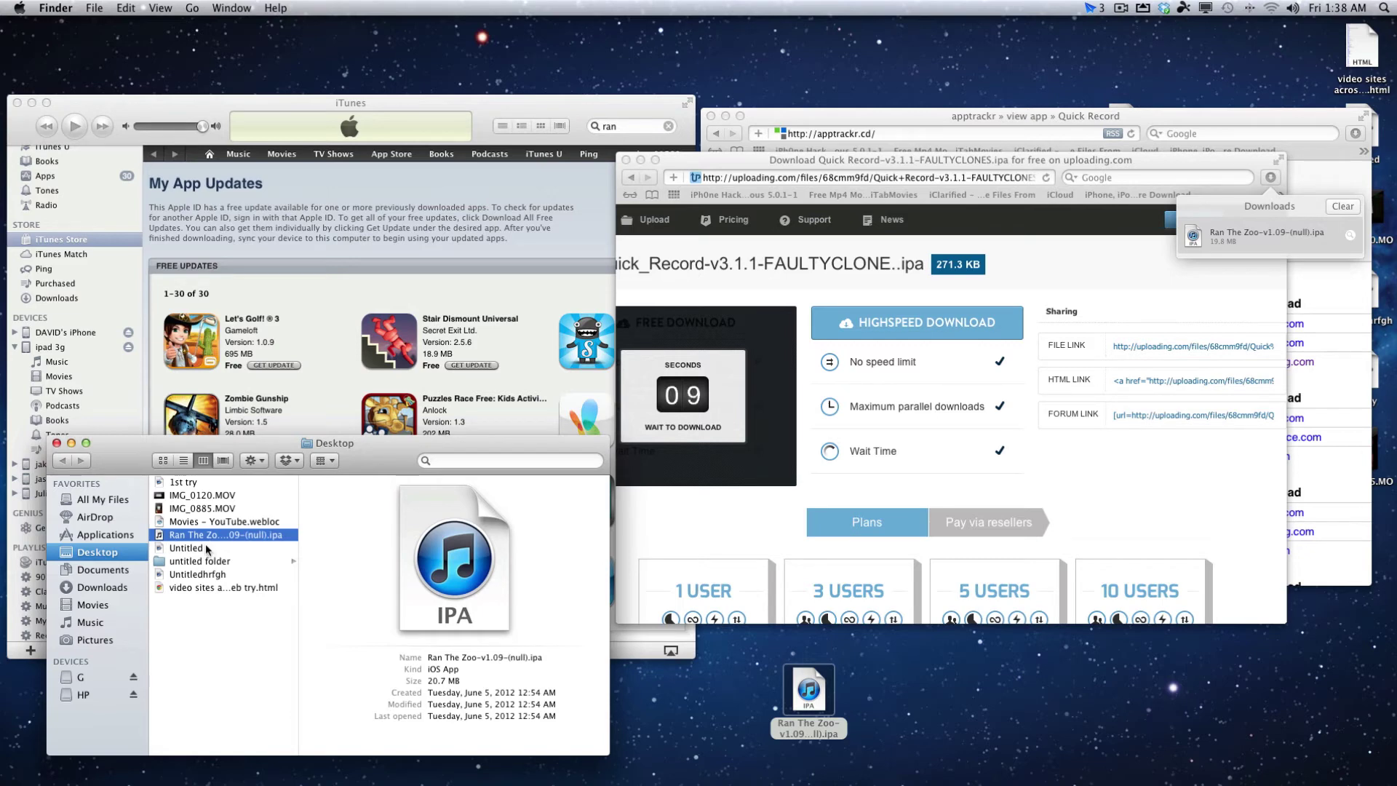
left_click(56, 443)
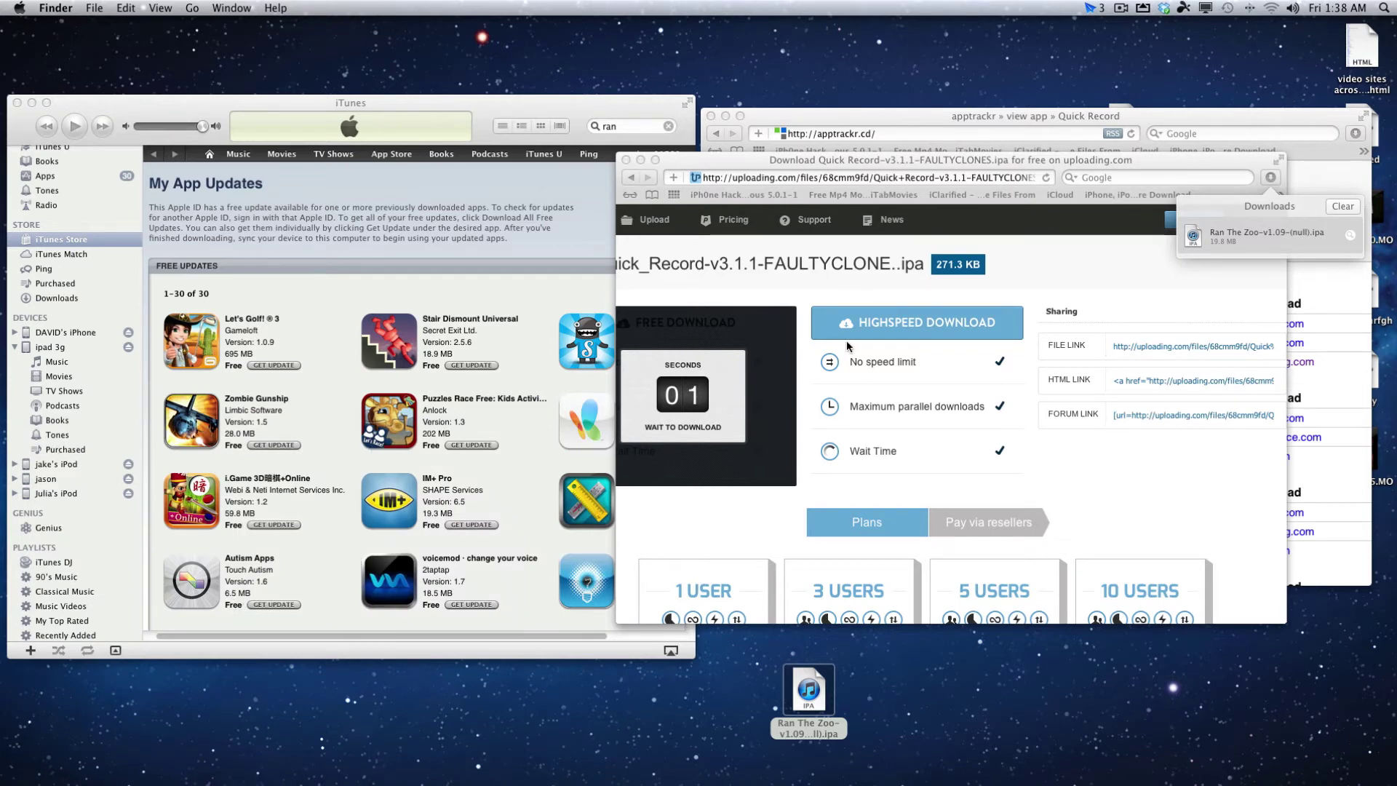
Step: Download the Quick Record v3.1.1 IPA with the free download option, select it in the downloads list, and close the download page
left_click(684, 323)
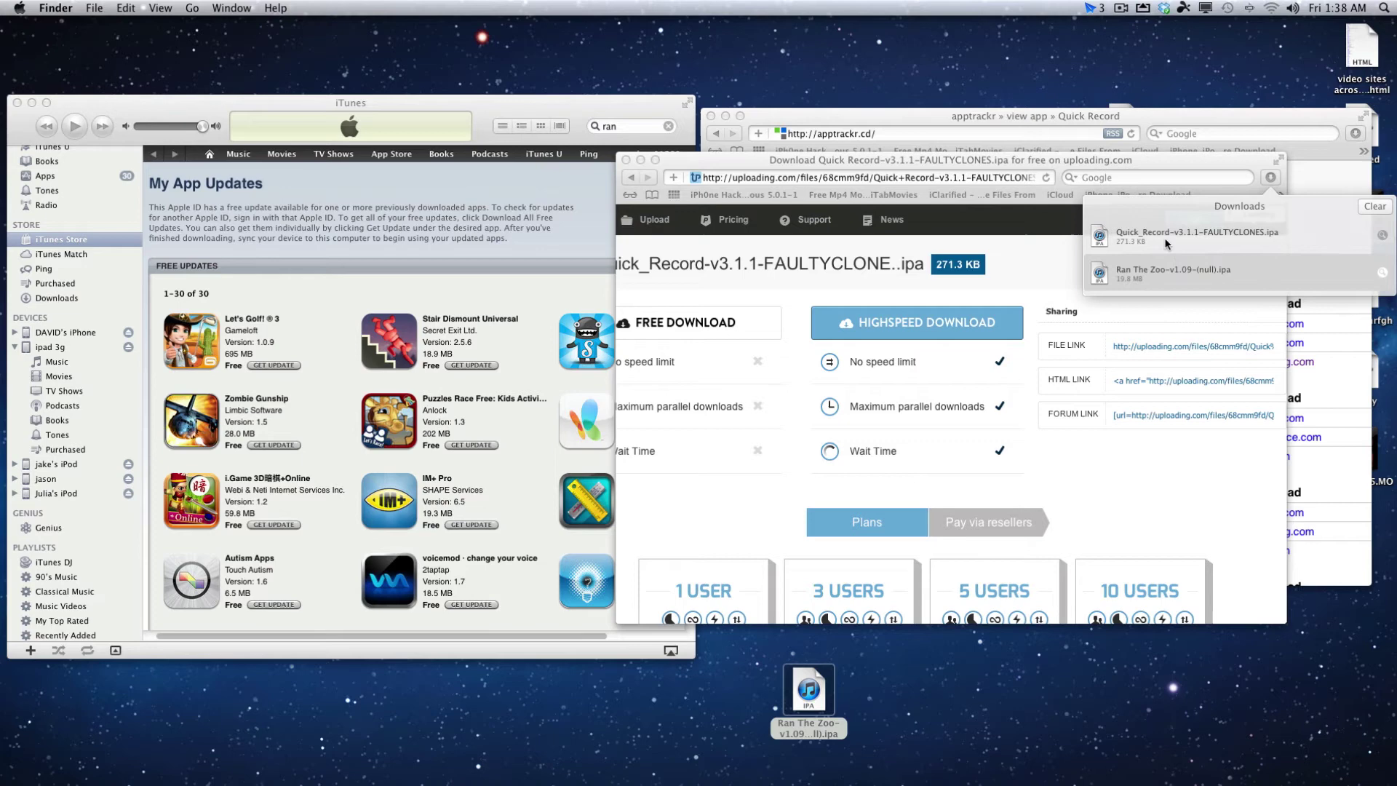
left_click(1165, 243)
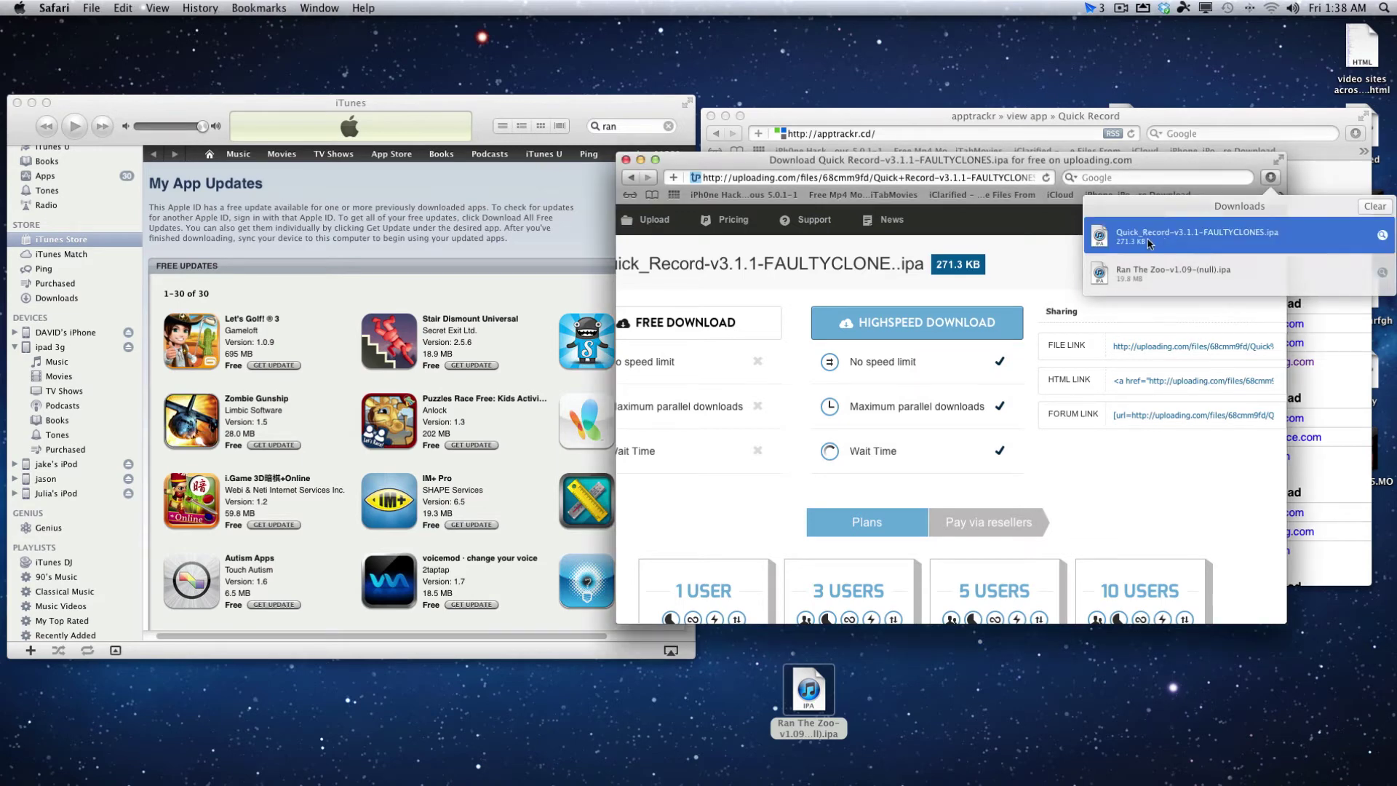
left_click(625, 160)
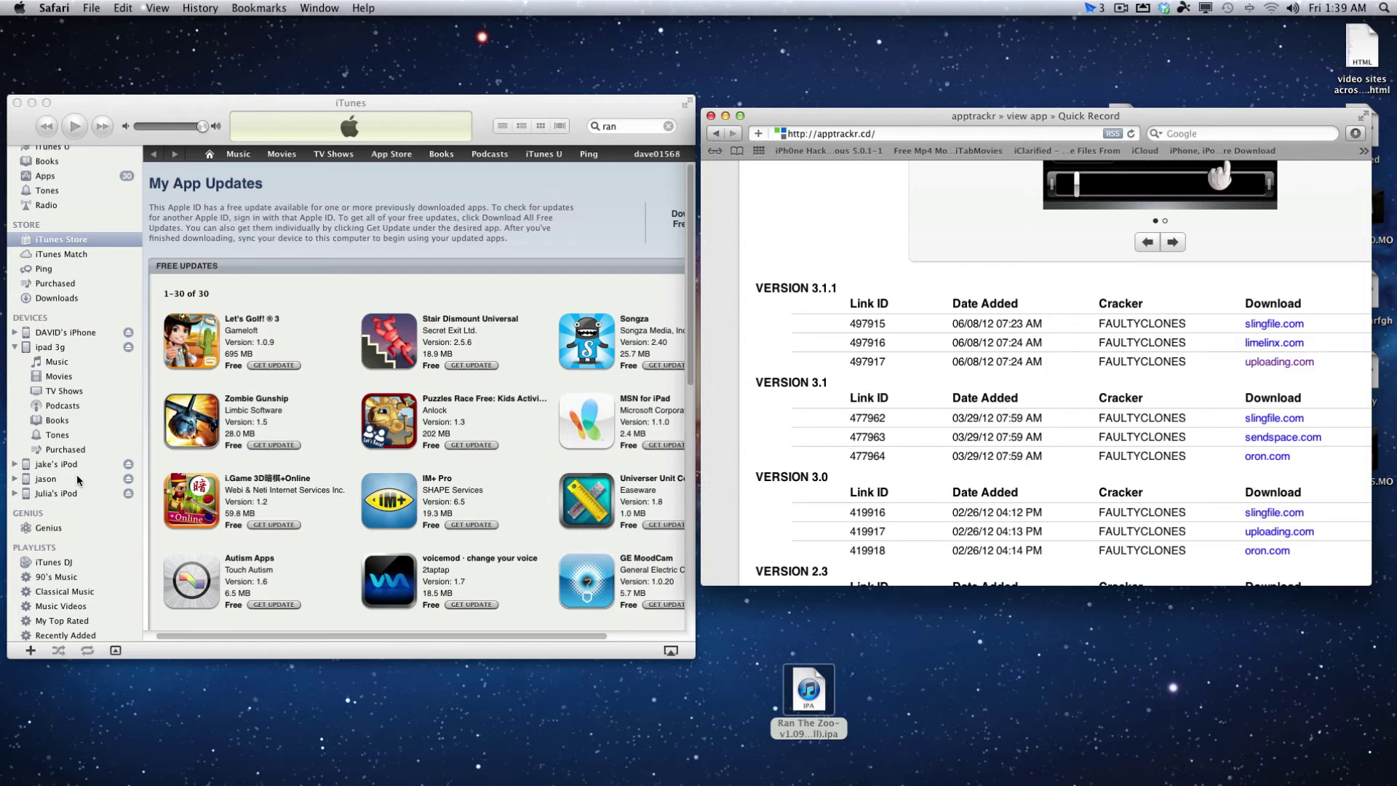
Step: Switch to iTunes and transfer the purchases from the iPod listed directly below the iPad
left_click(53, 466)
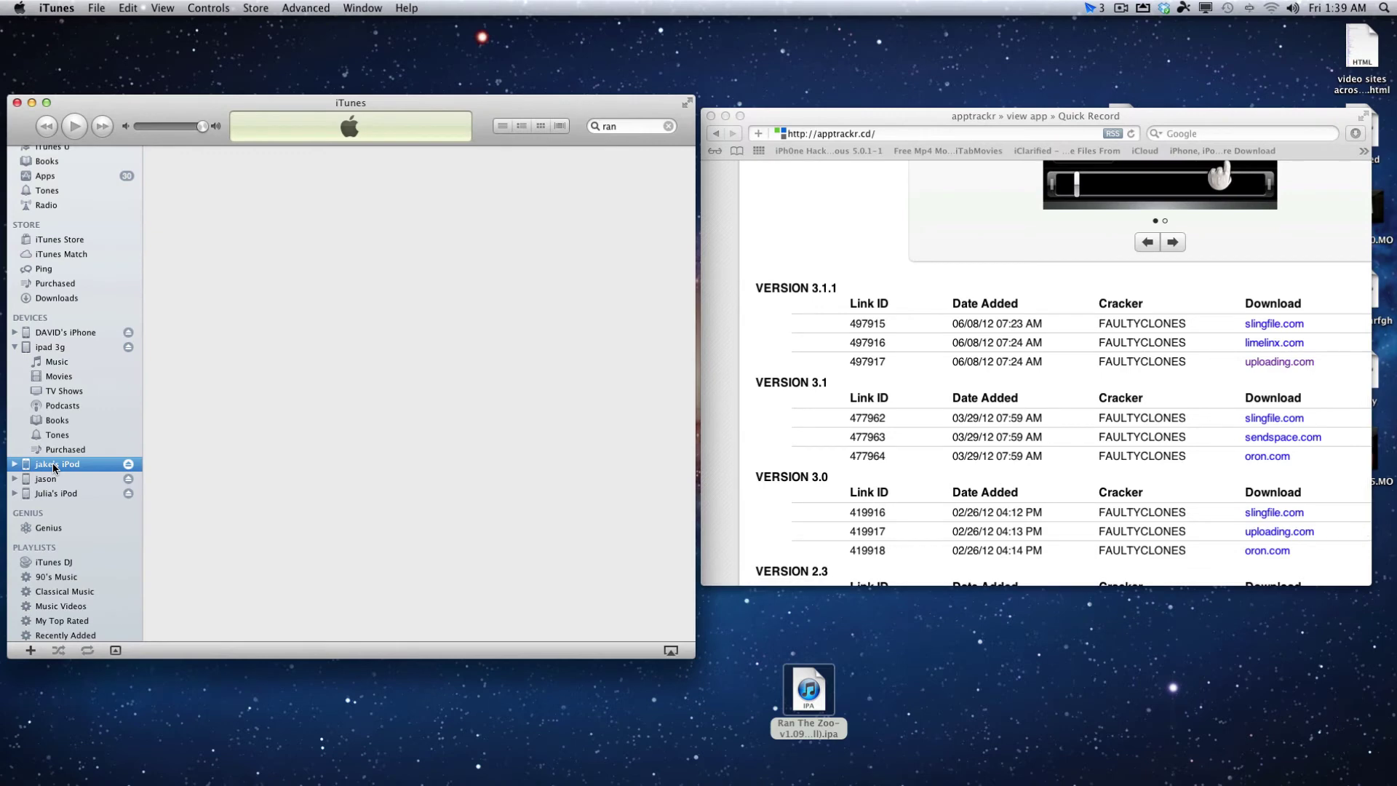
right_click(53, 467)
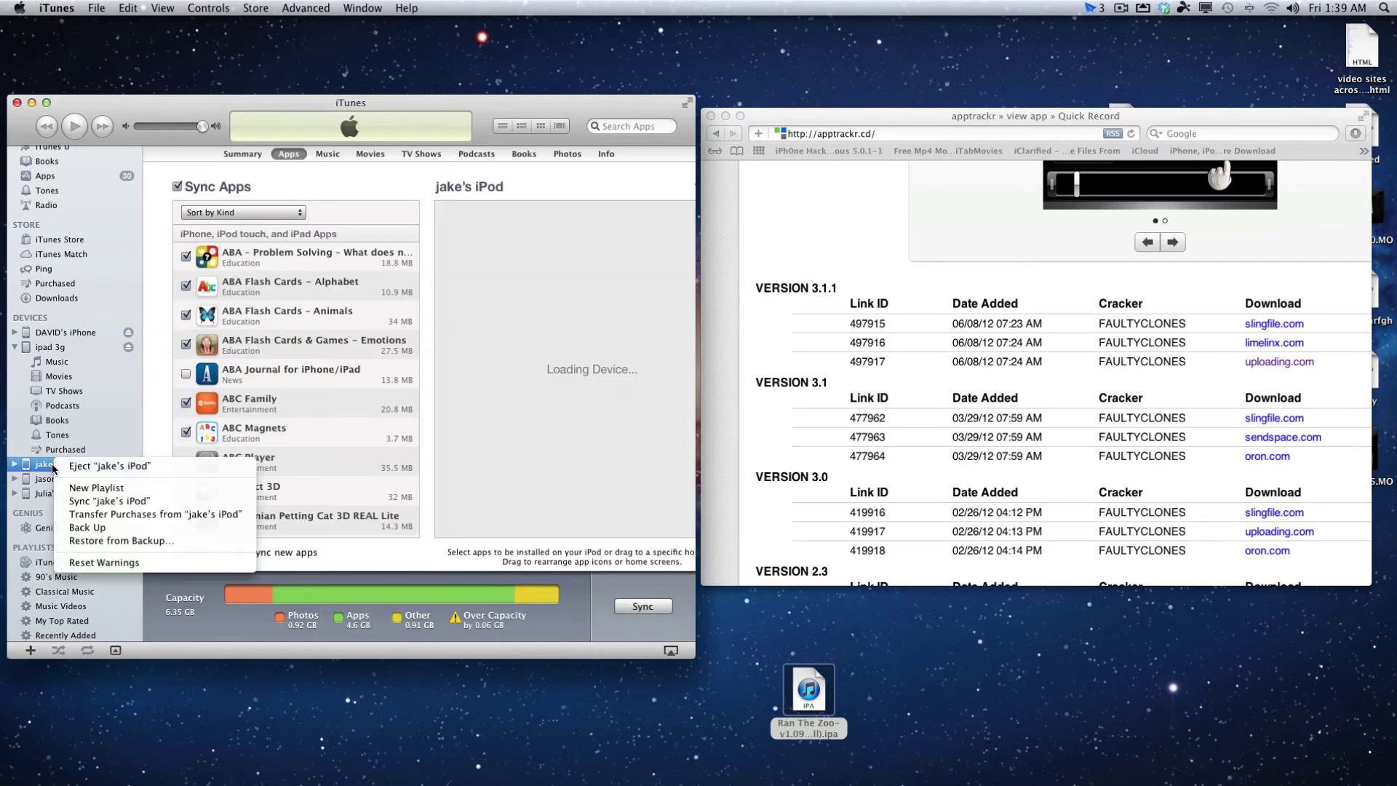
left_click(89, 515)
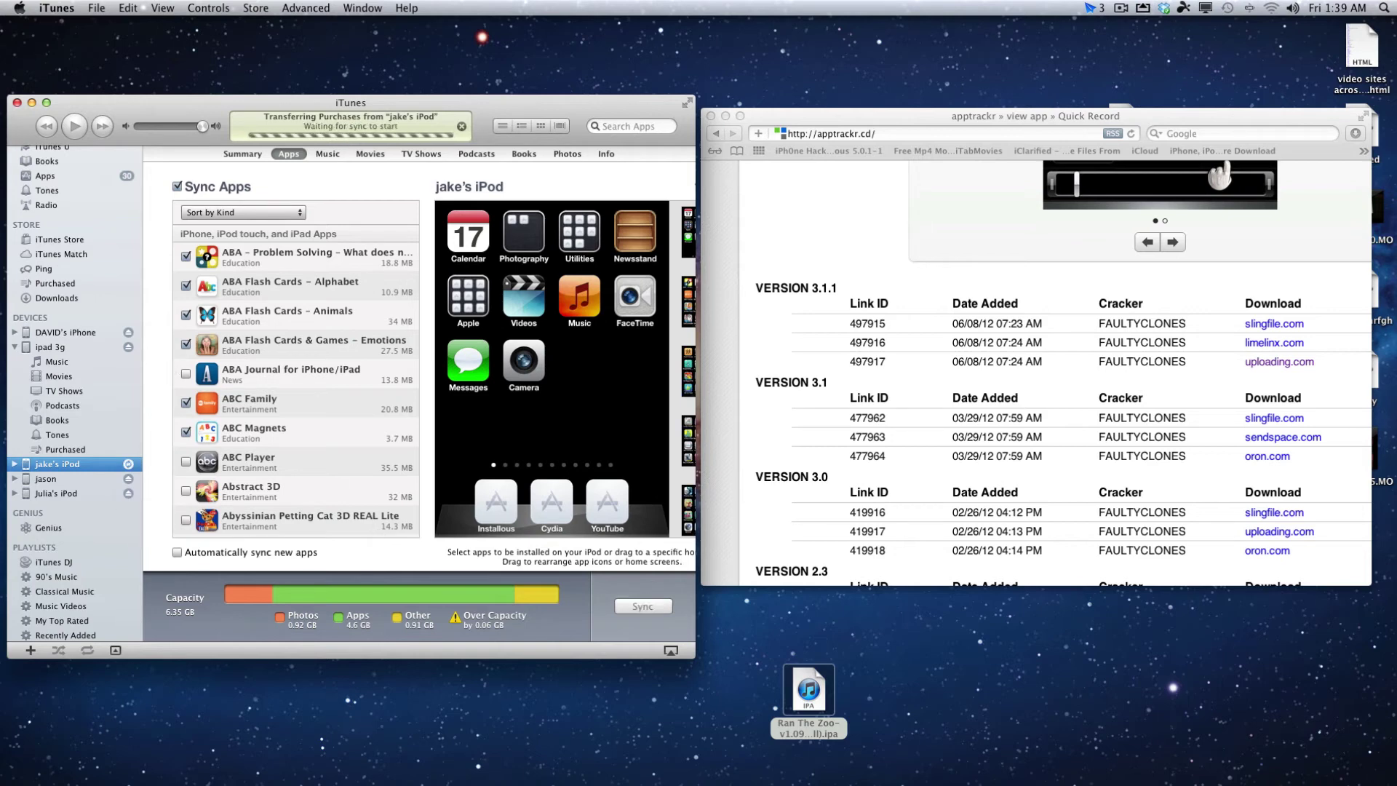
Step: Switch to Finder, look through the IPA files in the iTunes Media folder's Mobile Applications folder, and close the window
key("super+Tab")
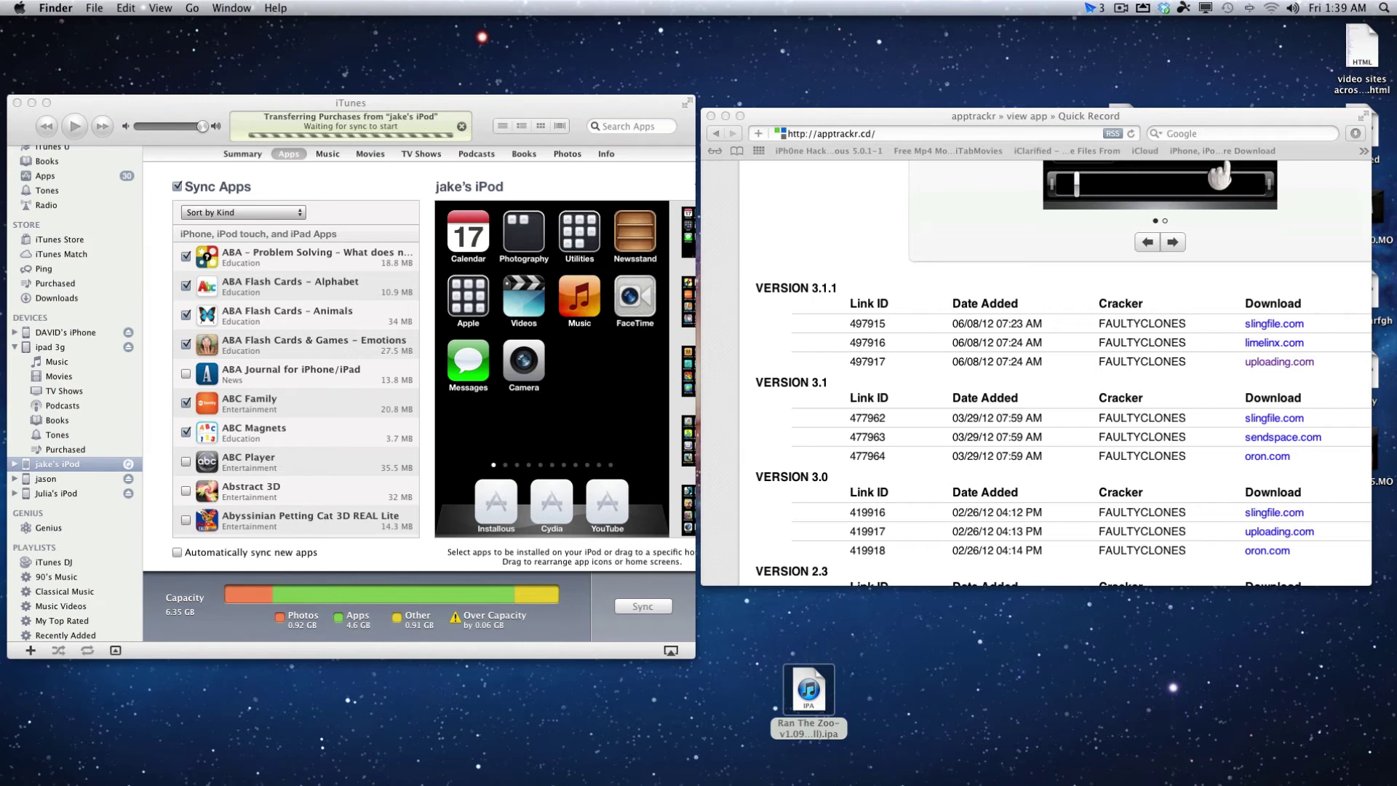
key("super+n")
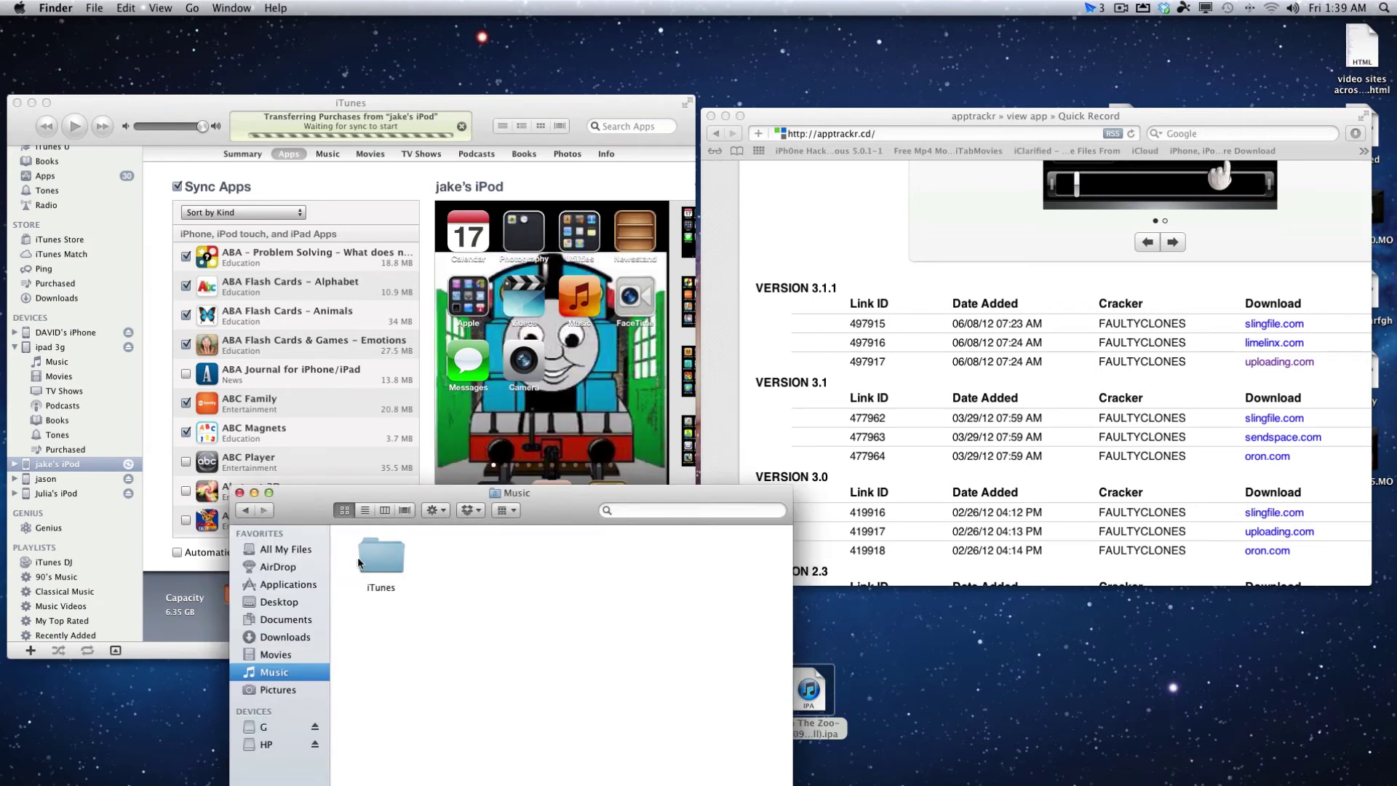
left_click(380, 564)
double_click(380, 575)
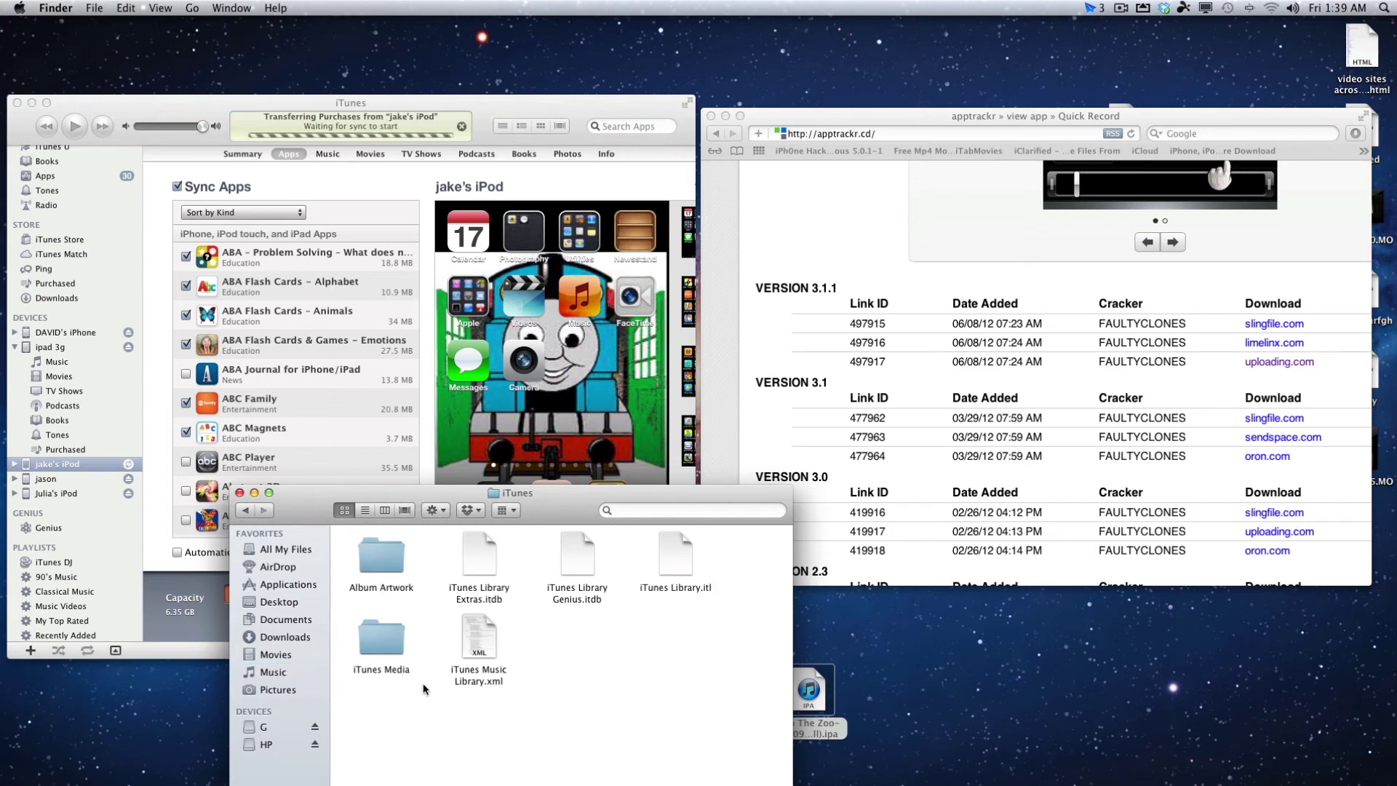
double_click(380, 640)
left_click(590, 558)
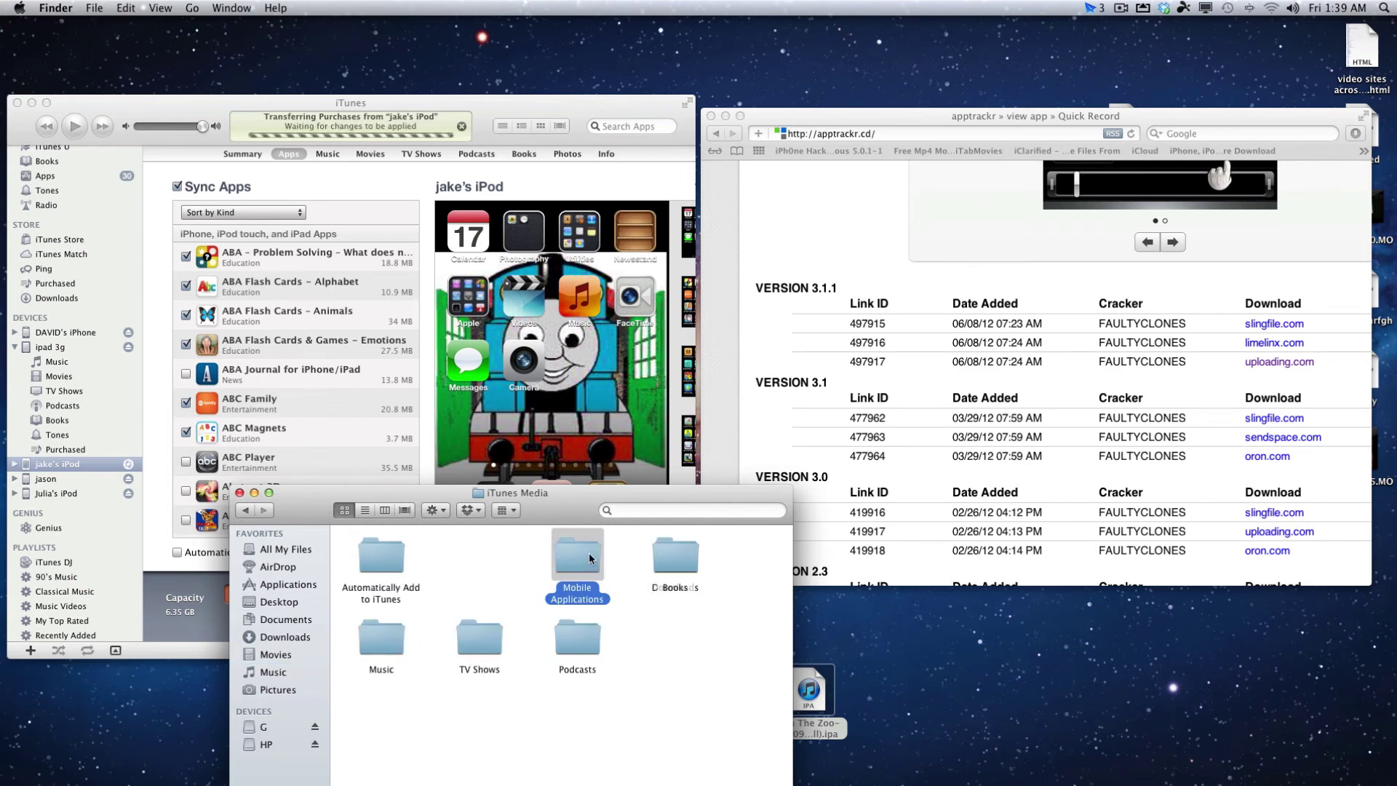
double_click(590, 558)
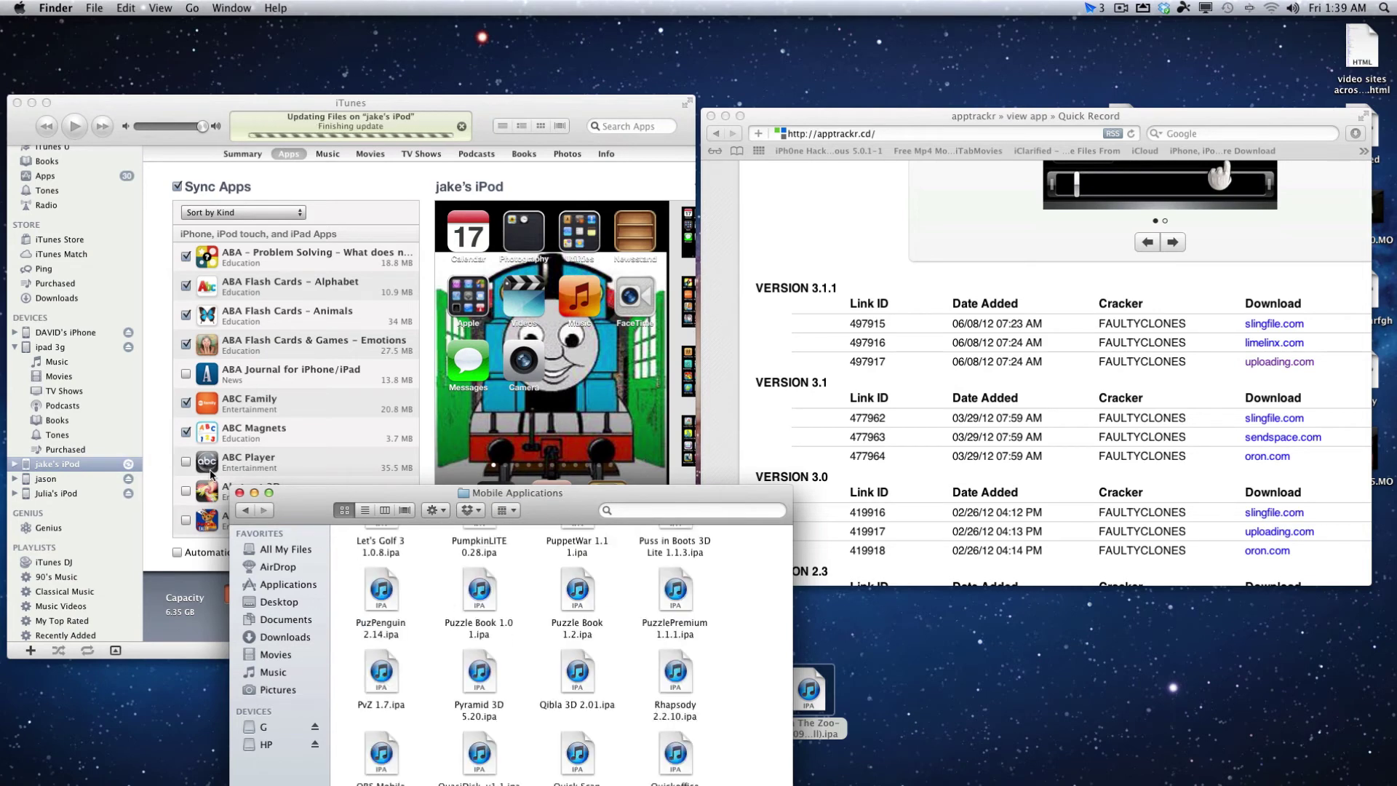
left_click(240, 493)
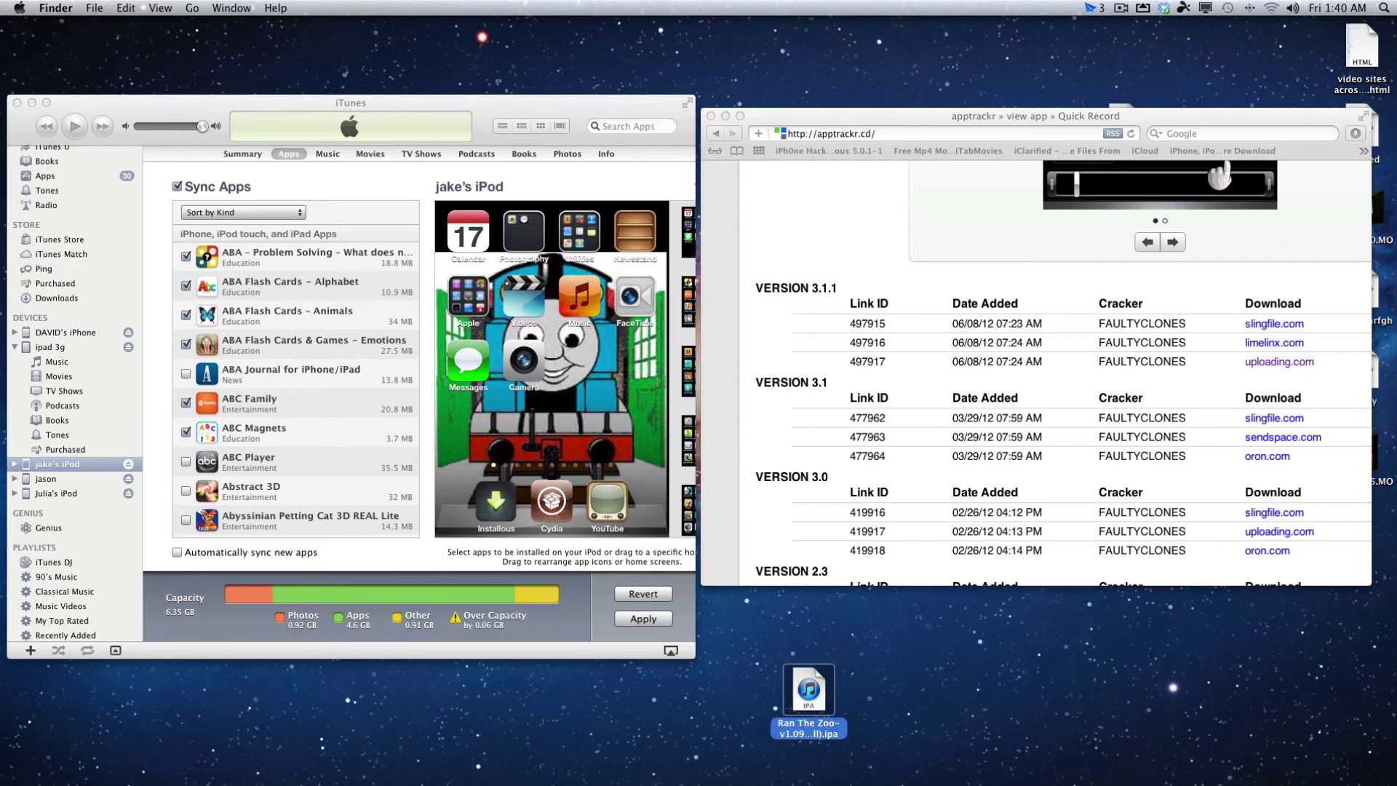
left_click(29, 104)
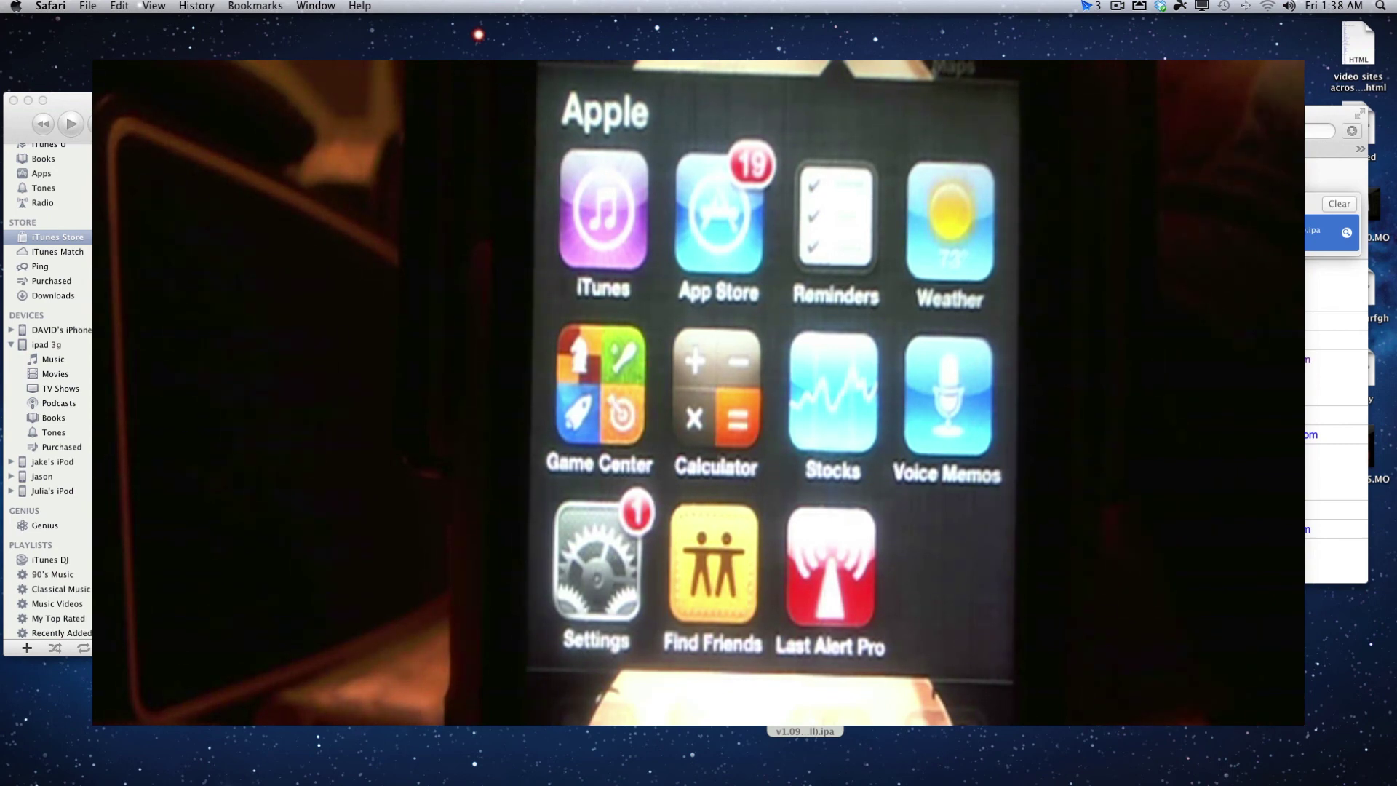
left_click(1346, 233)
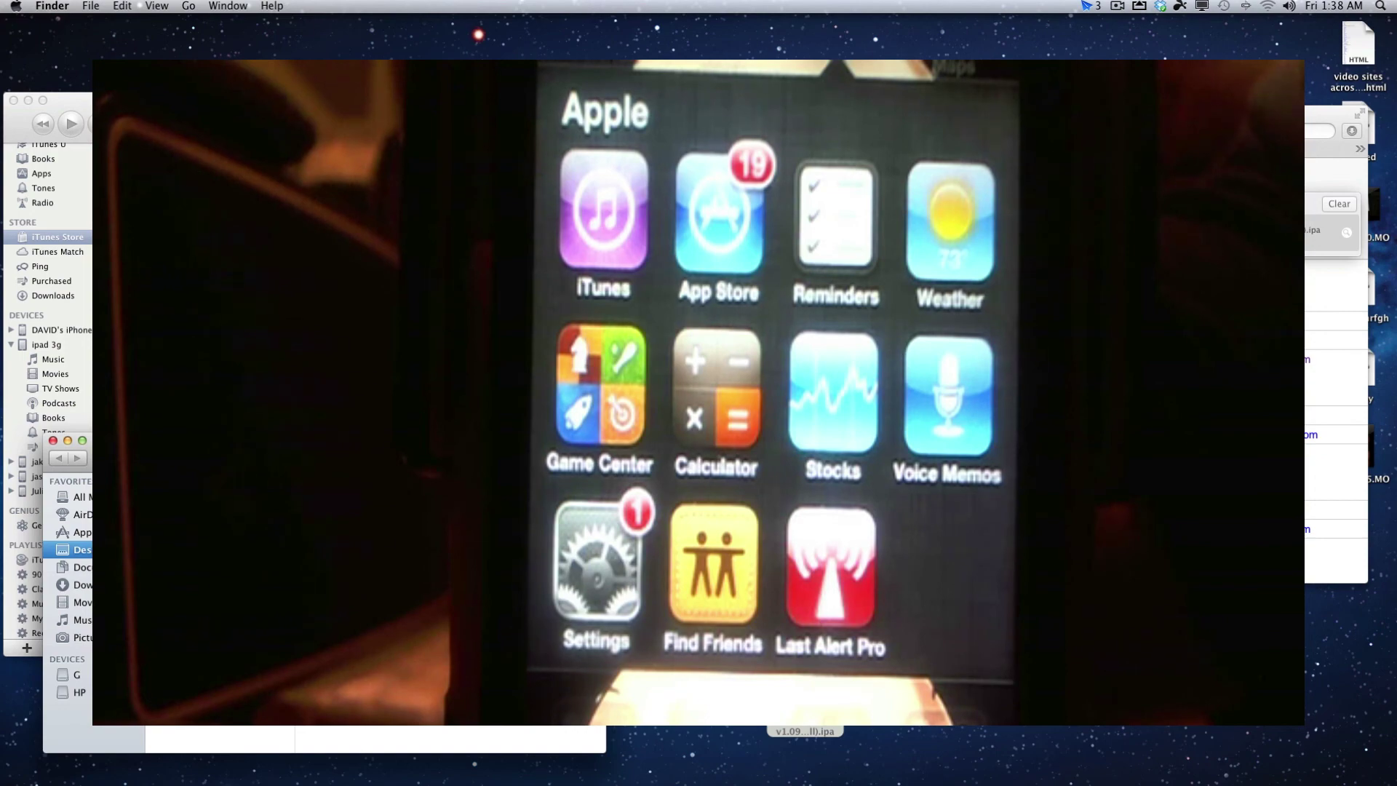